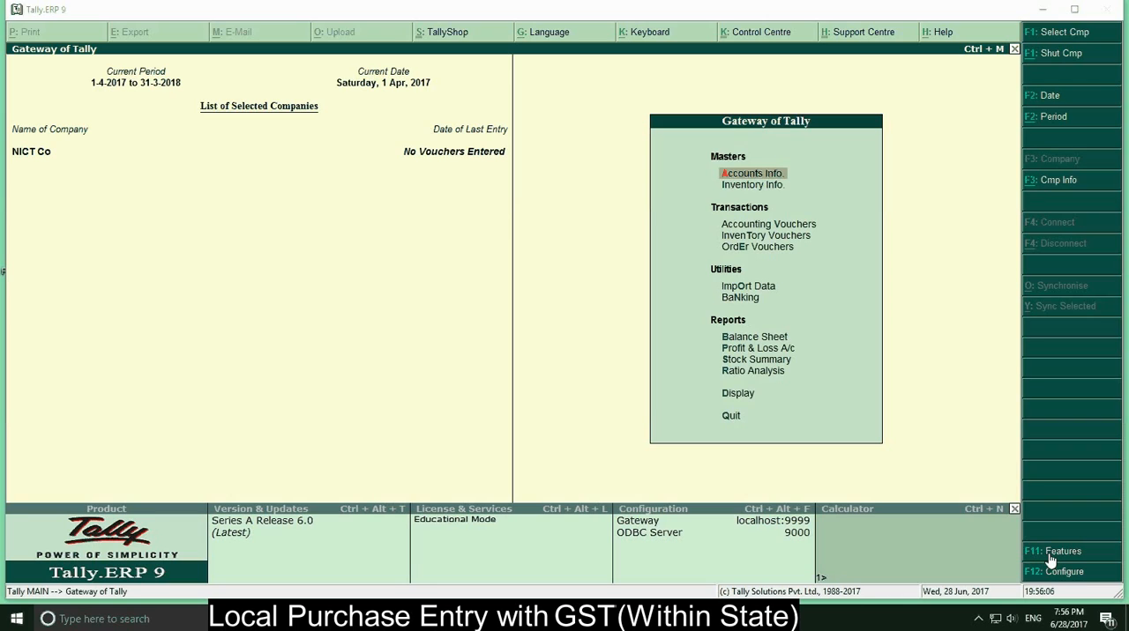
Enable Goods and Services Tax (GST) for the company and open its GST details for alteration
{"action": "left_click", "coordinate": [1051, 556]}
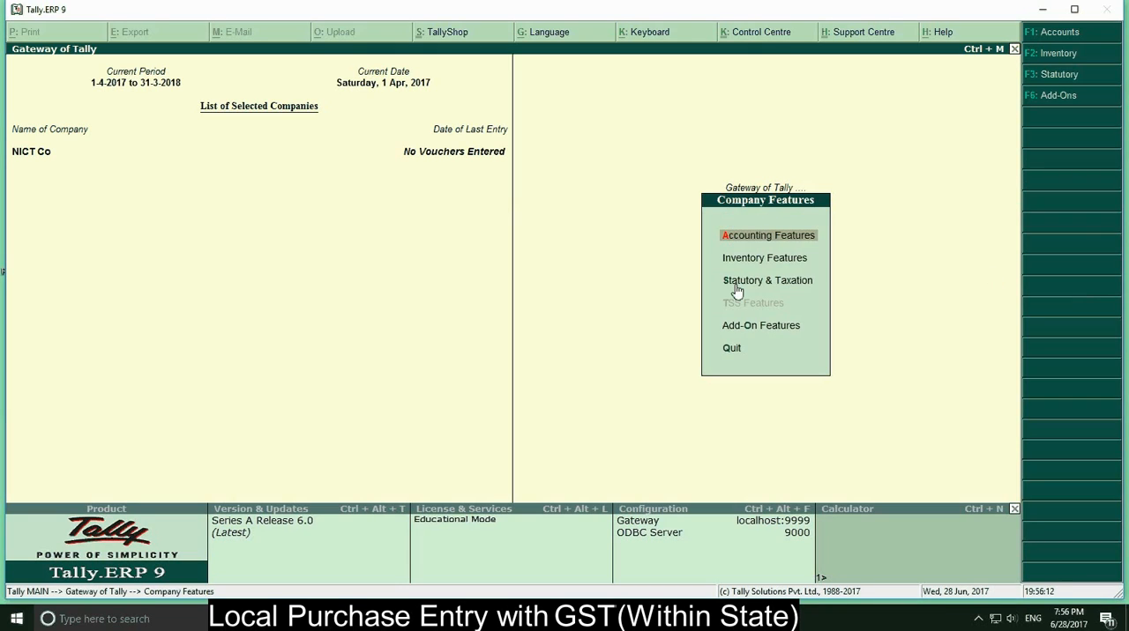
{"action": "left_click", "coordinate": [781, 290]}
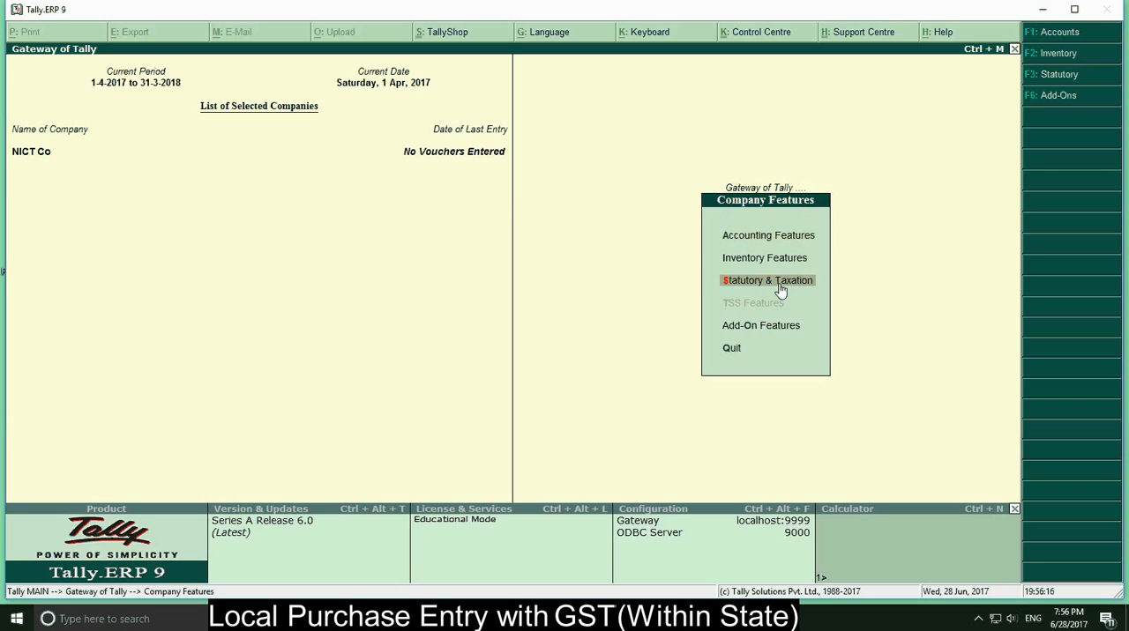
{"action": "left_click", "coordinate": [780, 290]}
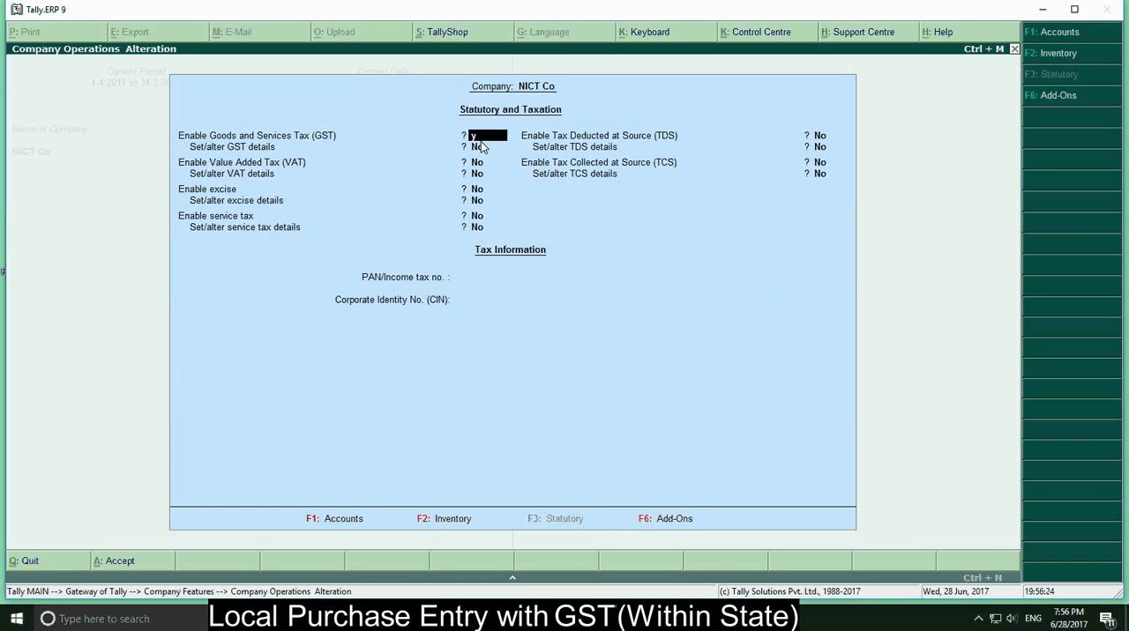
{"action": "key", "text": "y"}
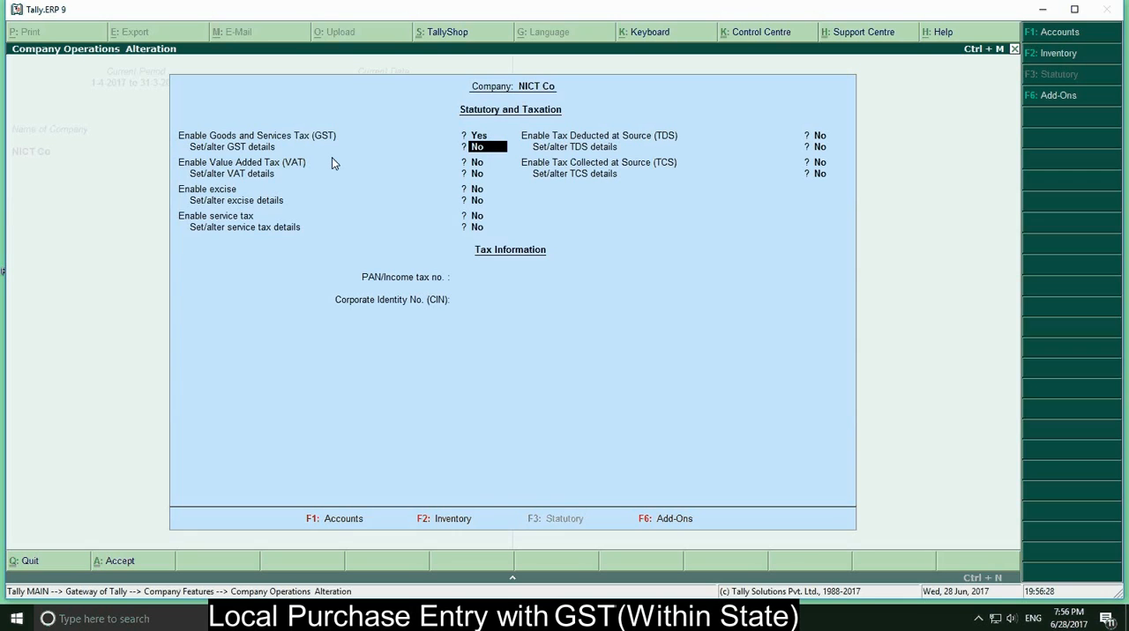
{"action": "key", "text": "y"}
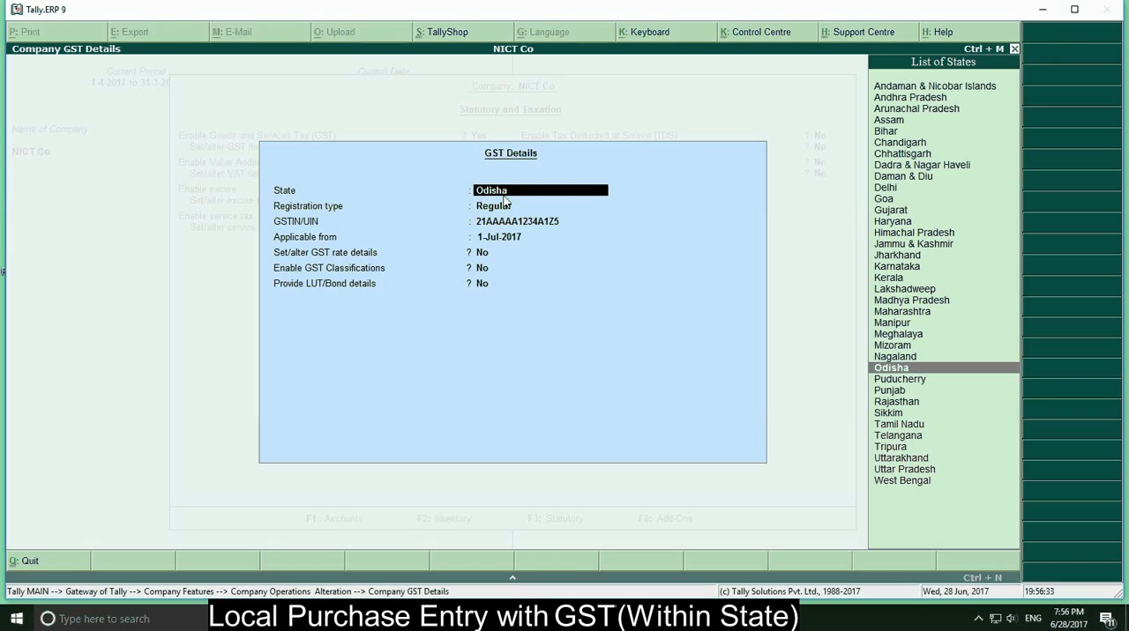
Accept the company's existing GST details, save the statutory and taxation settings, and return to the Gateway of Tally
{"action": "key", "text": "Return"}
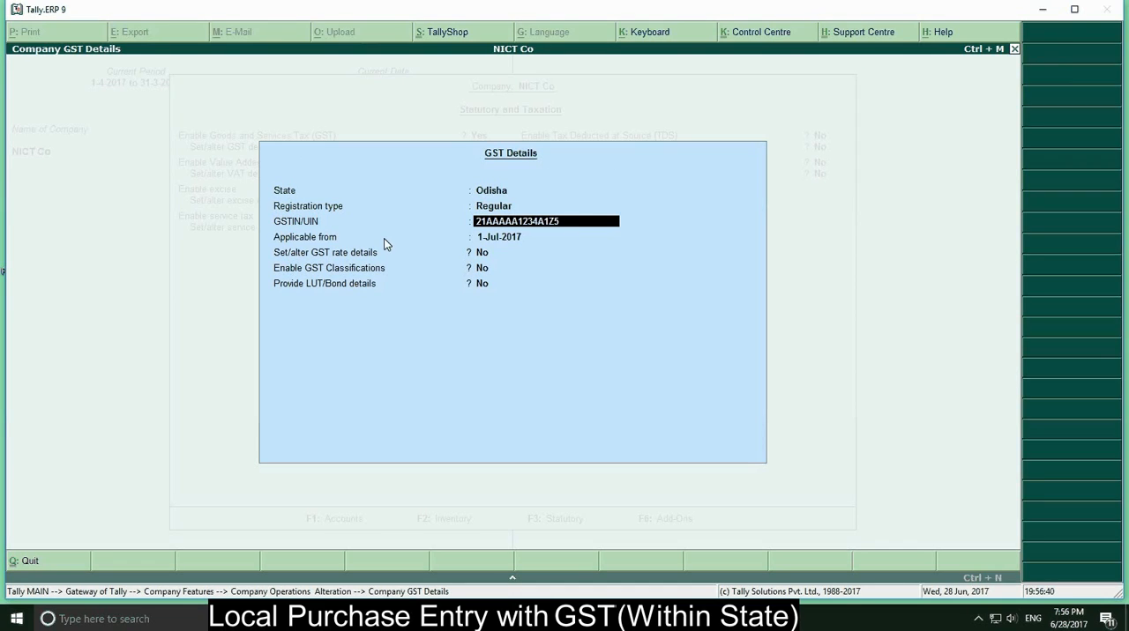
{"action": "key", "text": "Return"}
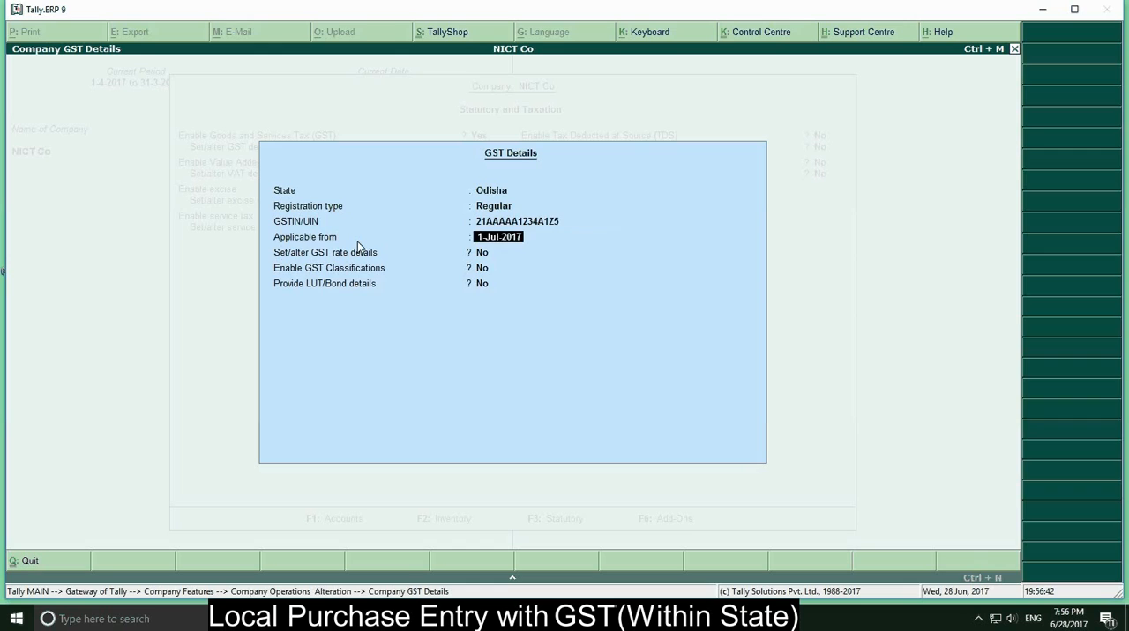
{"action": "key", "text": "Return"}
{"action": "key", "text": "Return"}
{"action": "key", "text": "Return"}
{"action": "key", "text": "Return"}
{"action": "key", "text": "Return"}
{"action": "key", "text": "Return"}
{"action": "key", "text": "Return"}
{"action": "key", "text": "Return"}
{"action": "key", "text": "Return"}
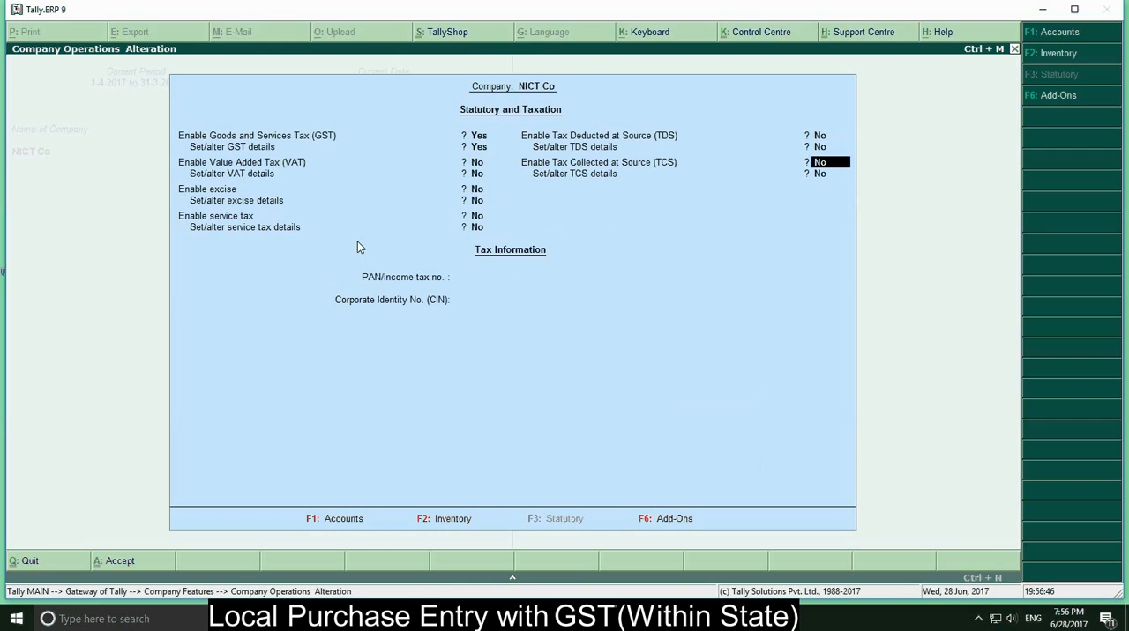
{"action": "key", "text": "Return"}
{"action": "key", "text": "Return"}
{"action": "key", "text": "Return"}
{"action": "key", "text": "Return"}
{"action": "key", "text": "Escape"}
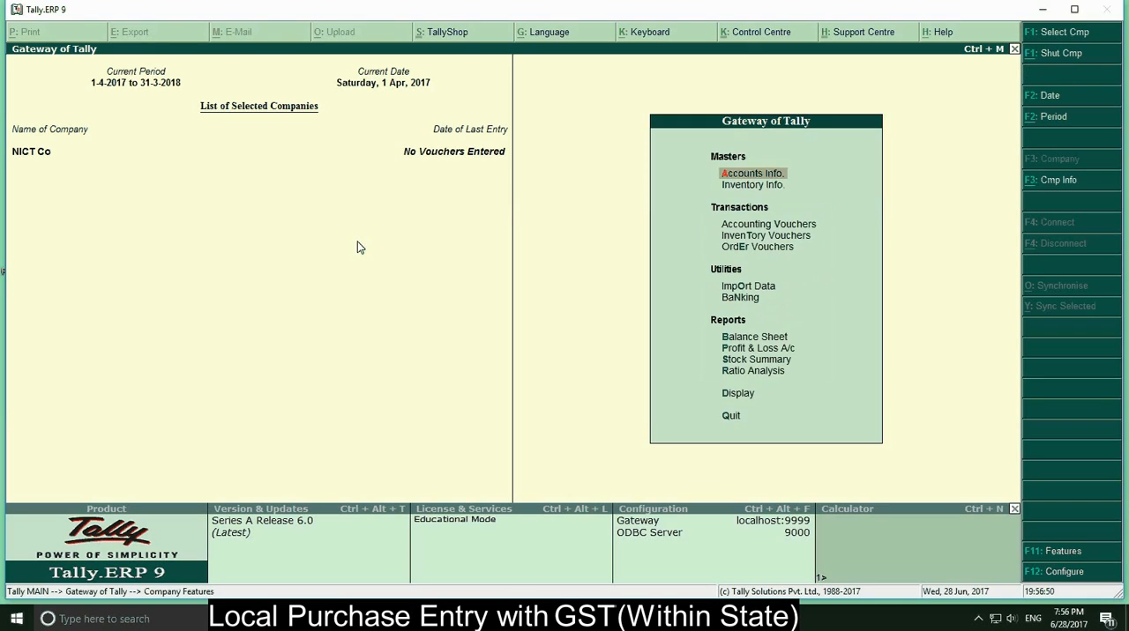
Start a purchase voucher, leaving the supplier invoice number and date blank
{"action": "key", "text": "Down"}
{"action": "key", "text": "Down"}
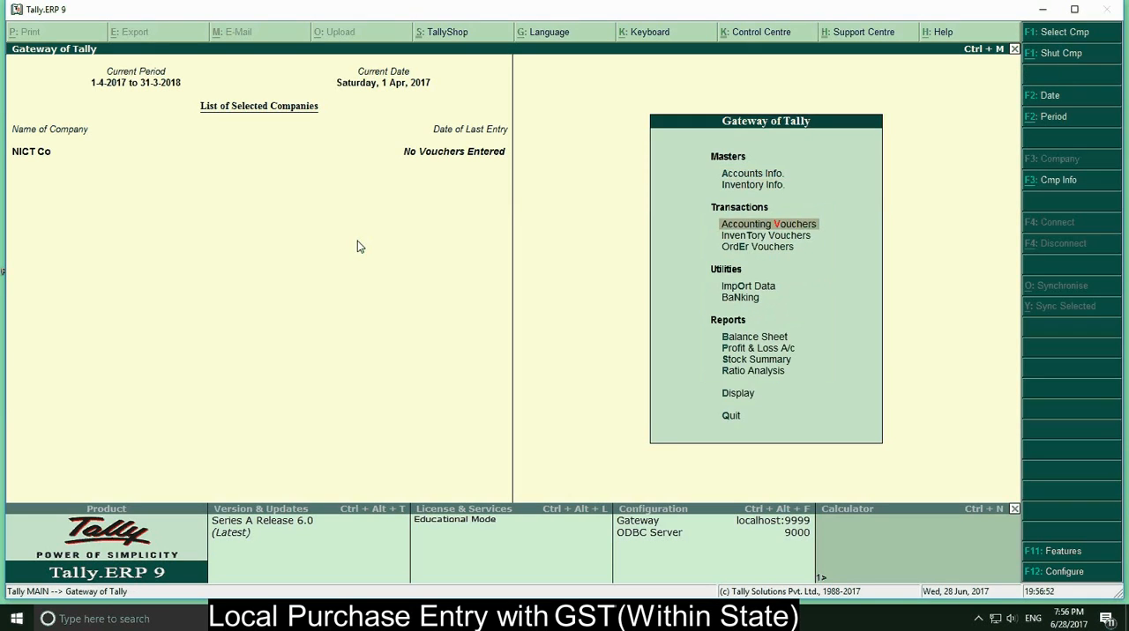
{"action": "key", "text": "Return"}
{"action": "key", "text": "F9"}
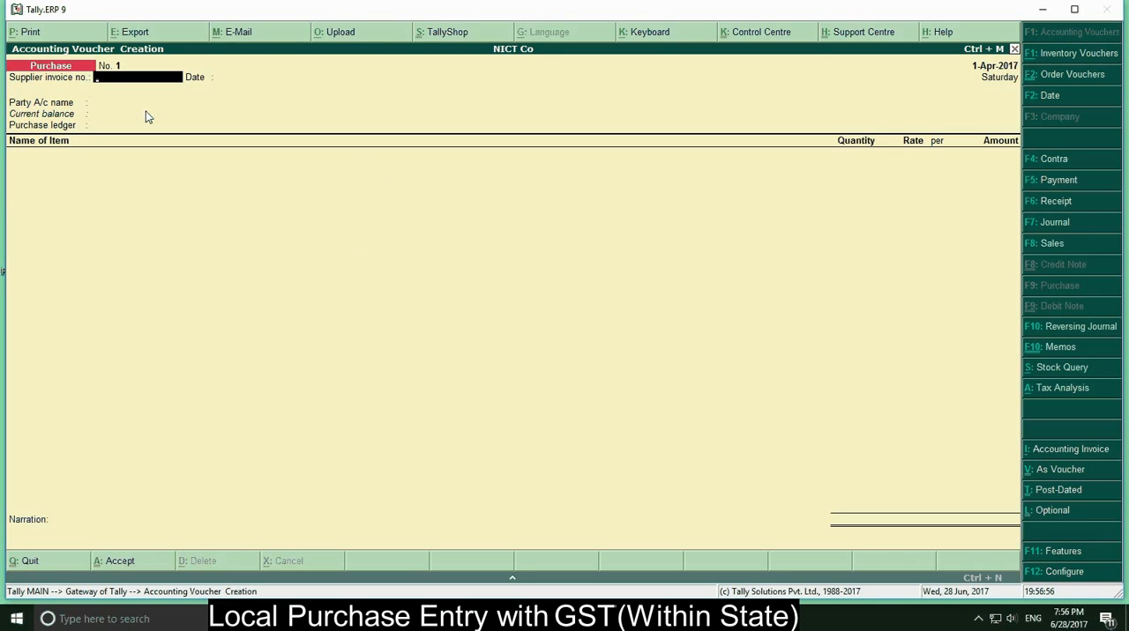
{"action": "key", "text": "Return"}
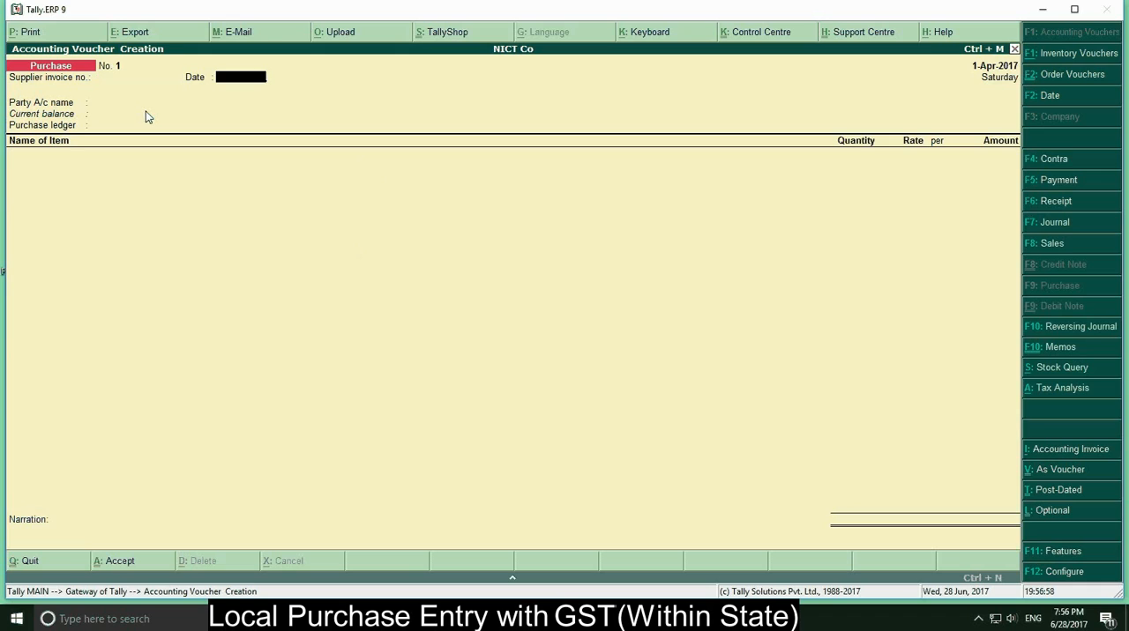
{"action": "key", "text": "Return"}
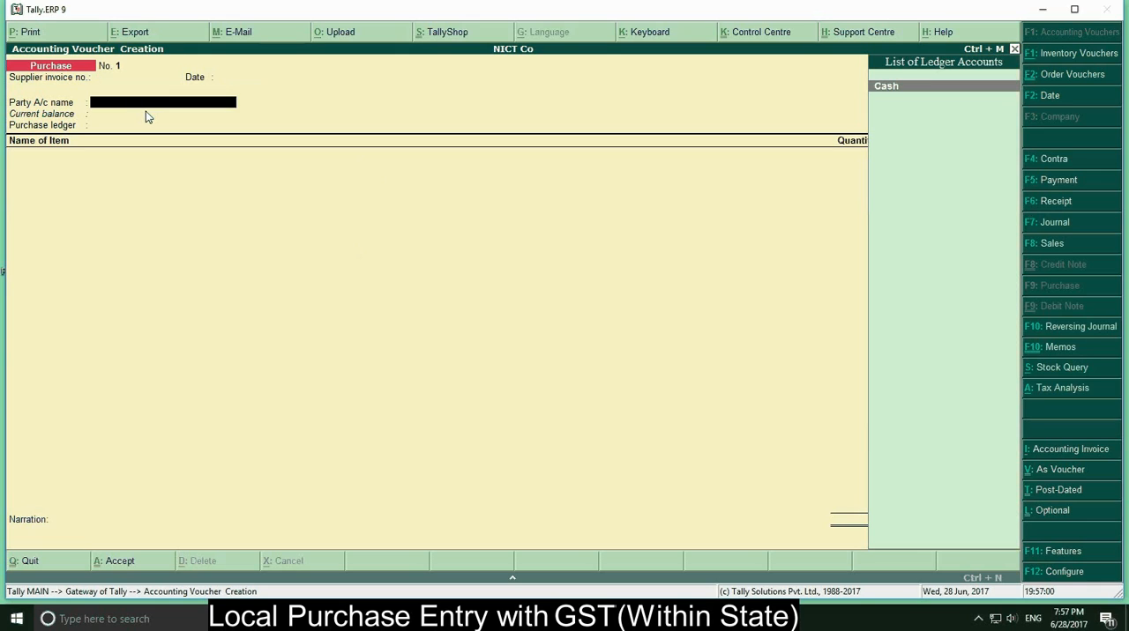
Create a new ledger for the voucher's party account and enter the supplier's name followed by Cr
{"action": "key", "text": "alt+c"}
{"action": "type", "text": "M"}
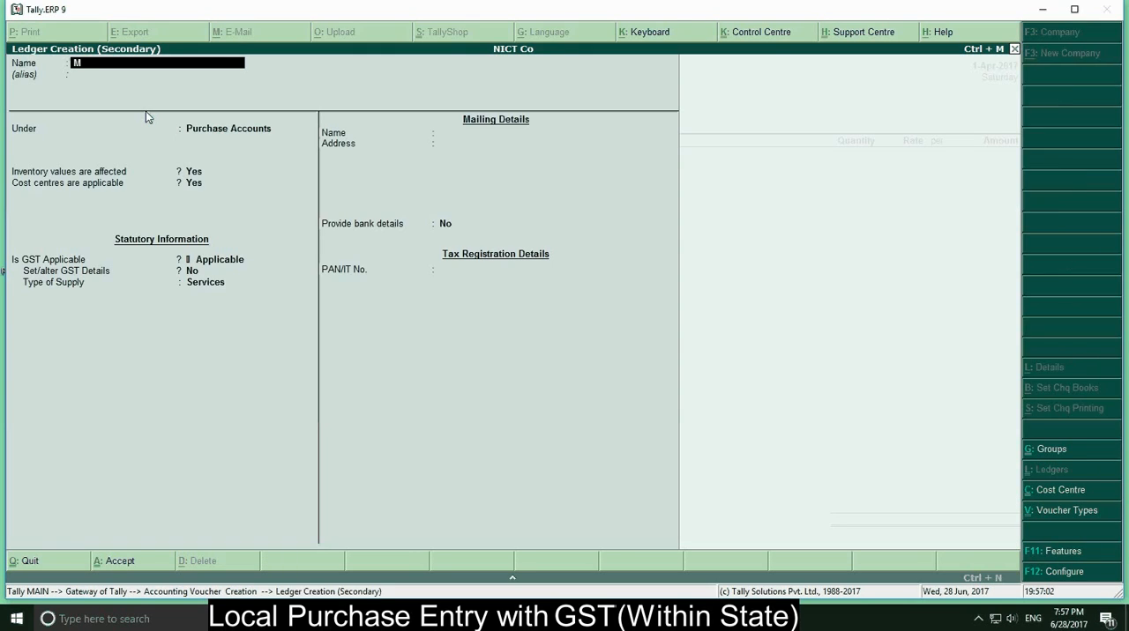
{"action": "type", "text": "r Xyz Cr"}
{"action": "key", "text": "Return"}
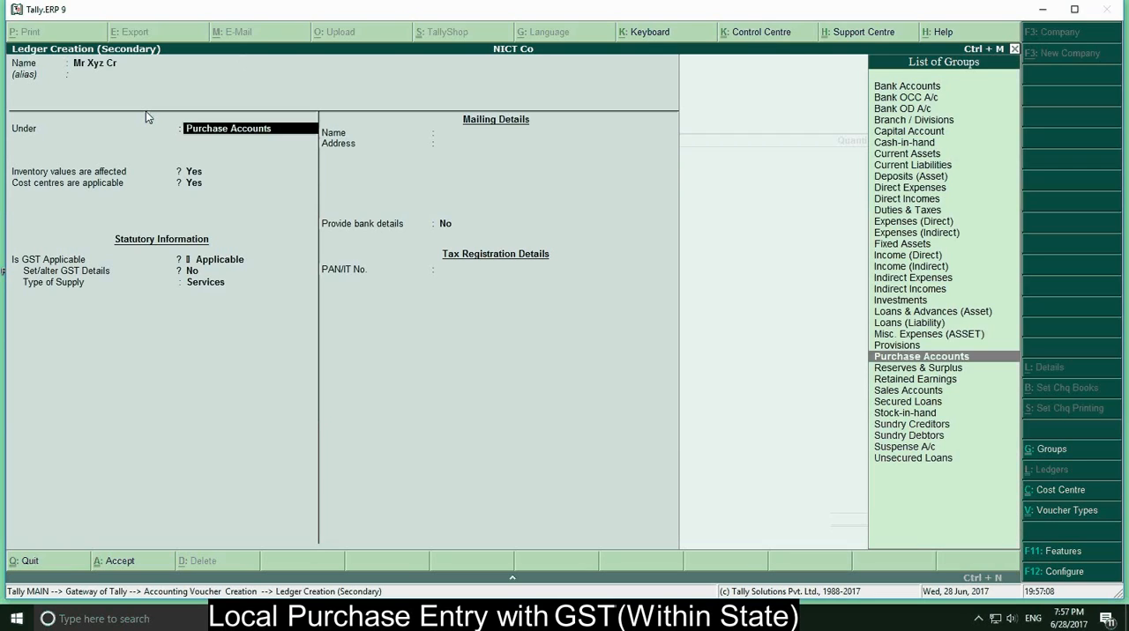
Place the supplier ledger under Sundry Creditors and keep bill-by-bill balances set to No
{"action": "type", "text": "S"}
{"action": "key", "text": "Down"}
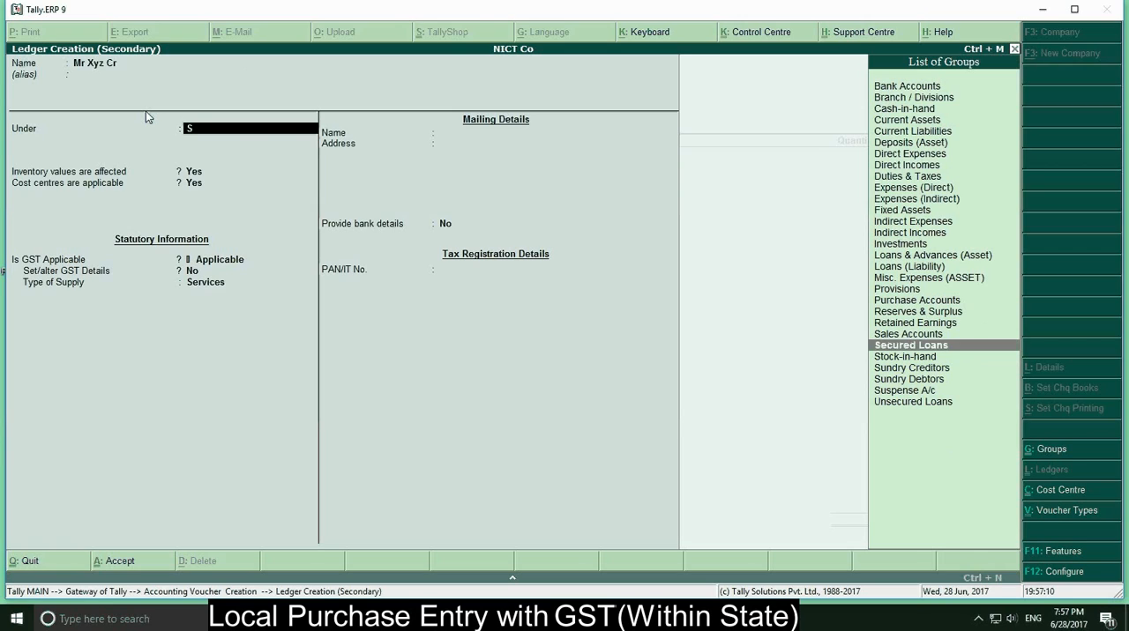
{"action": "key", "text": "Down"}
{"action": "key", "text": "Down"}
{"action": "key", "text": "Return"}
{"action": "key", "text": "Return"}
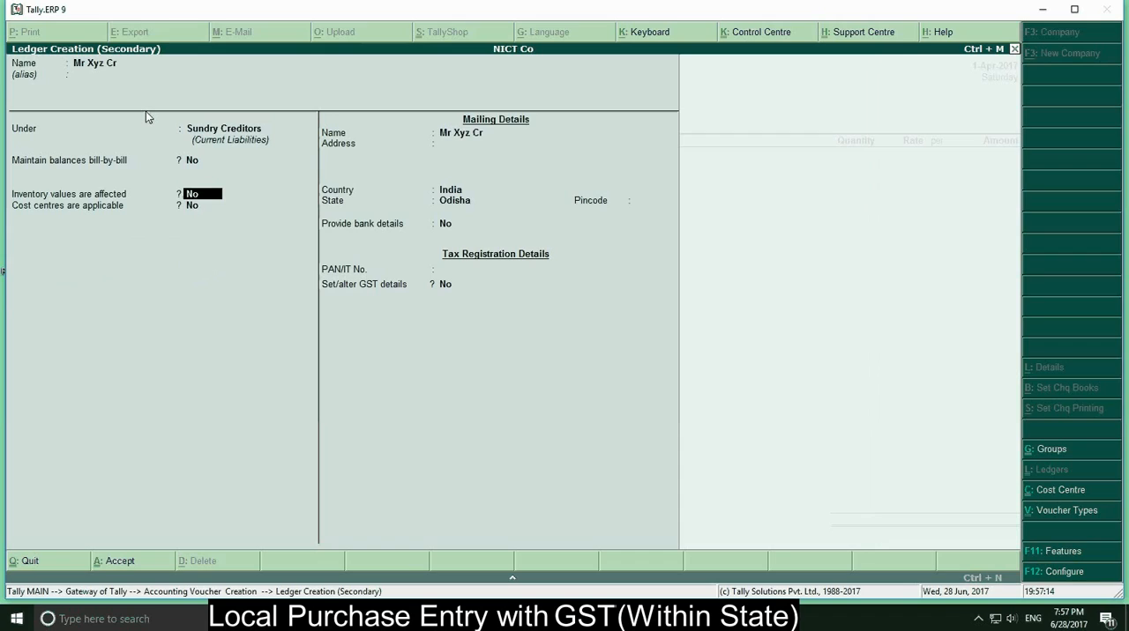
Accept the supplier ledger's remaining default details and save it as the purchase voucher's party account
{"action": "key", "text": "Return"}
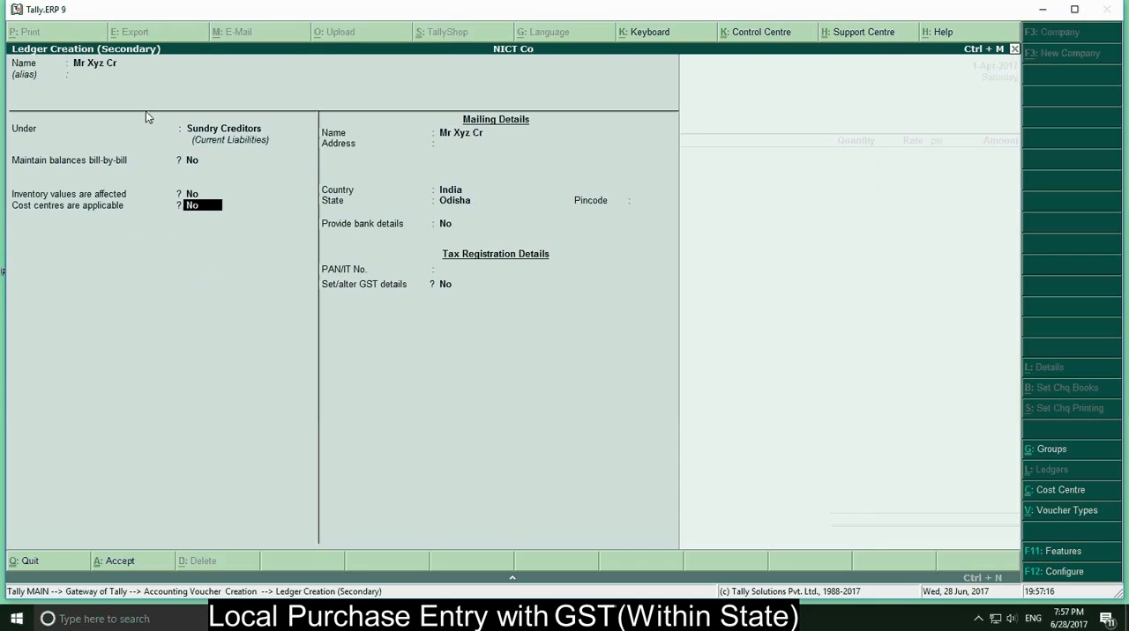
{"action": "key", "text": "Return"}
{"action": "key", "text": "Return"}
{"action": "key", "text": "Return"}
{"action": "key", "text": "Return"}
{"action": "key", "text": "Return"}
{"action": "key", "text": "Return"}
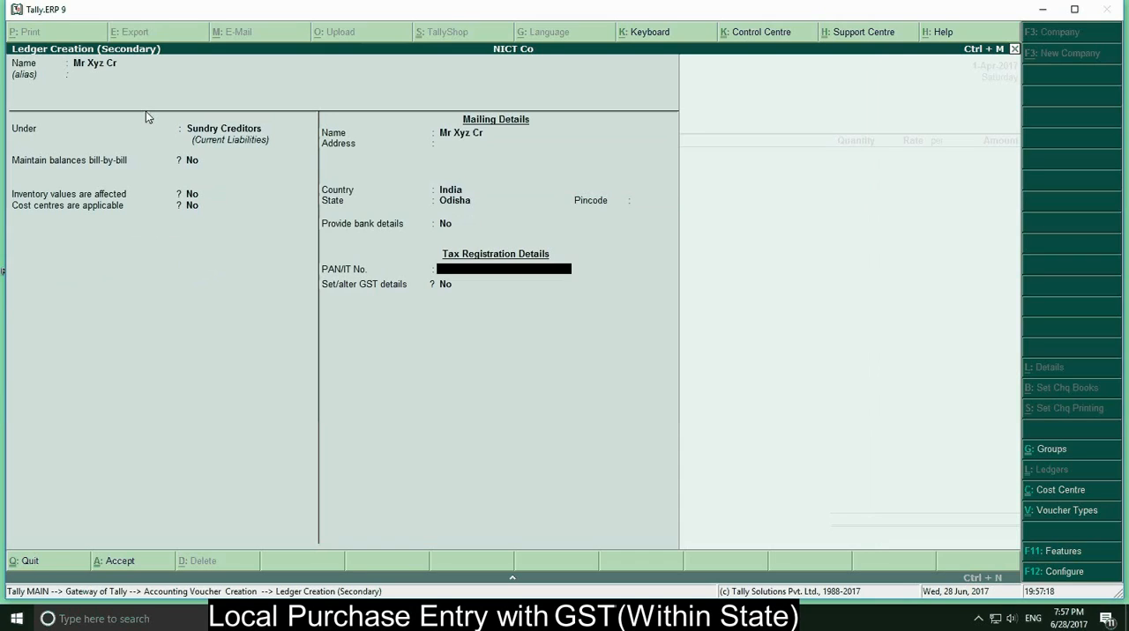
{"action": "key", "text": "Return"}
{"action": "key", "text": "Return"}
{"action": "key", "text": "Return"}
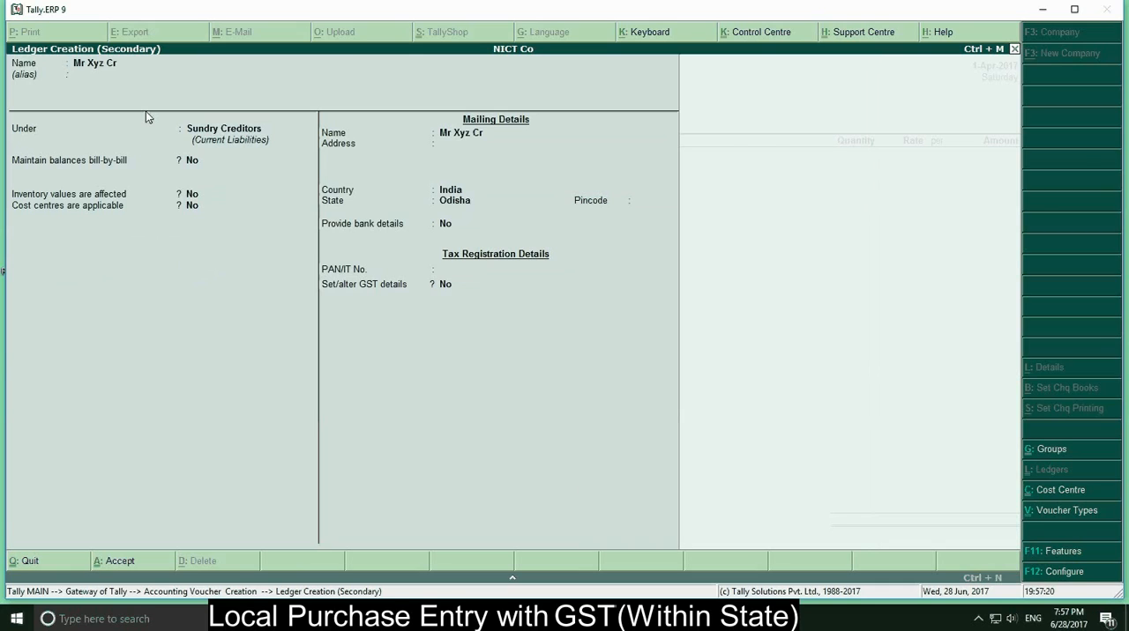
{"action": "key", "text": "Return"}
{"action": "key", "text": "Return"}
{"action": "key", "text": "Return"}
{"action": "key", "text": "Return"}
{"action": "key", "text": "Return"}
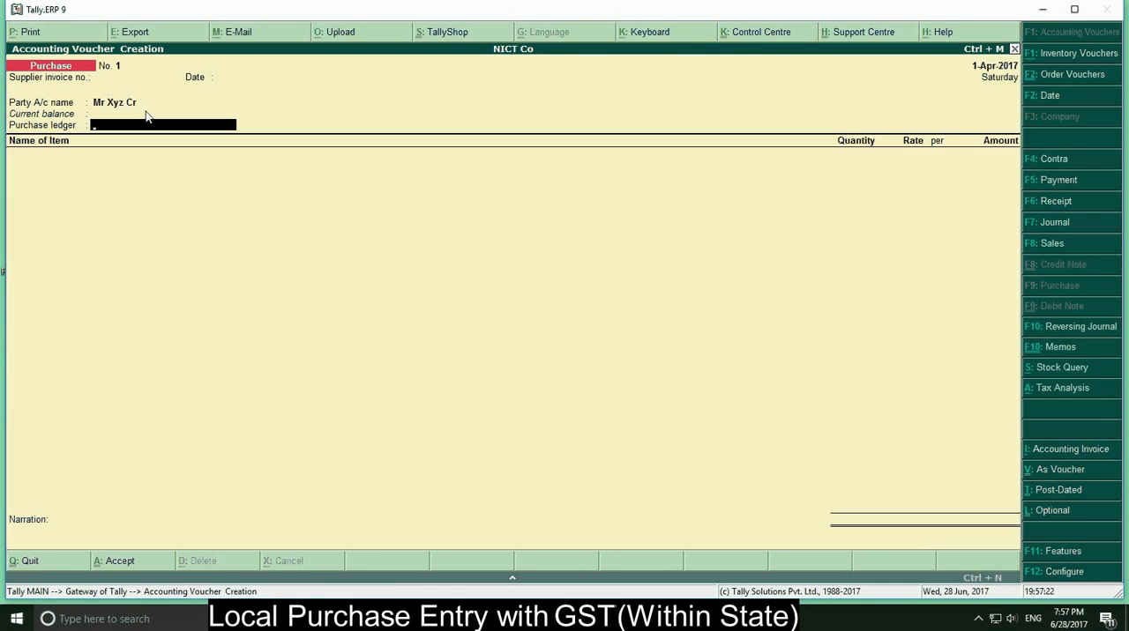
Create a new ledger for the voucher's purchase ledger field and name it Local Purchase
{"action": "key", "text": "alt+c"}
{"action": "type", "text": "P"}
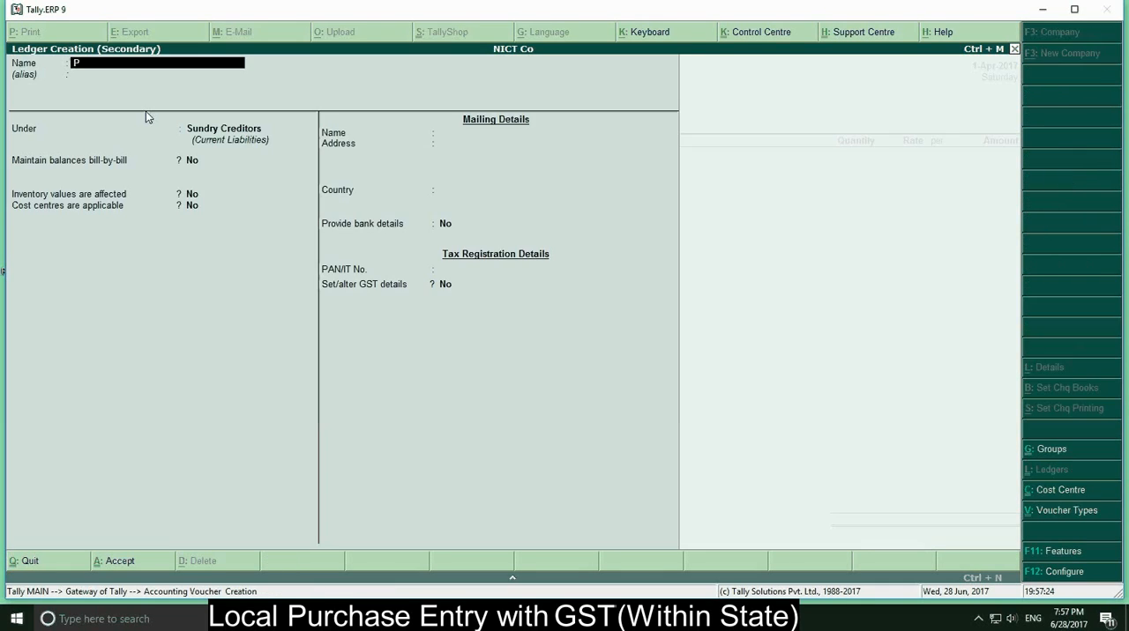
{"action": "type", "text": "ur"}
{"action": "key", "text": "BackSpace"}
{"action": "key", "text": "BackSpace"}
{"action": "key", "text": "BackSpace"}
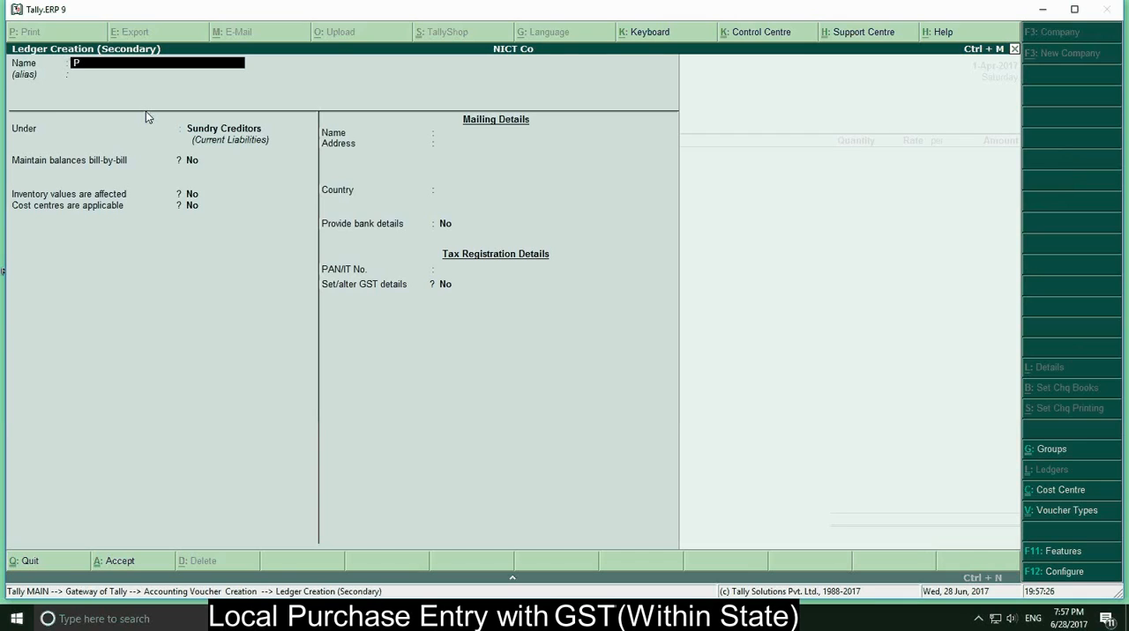
{"action": "type", "text": "Local Purchase"}
{"action": "key", "text": "Return"}
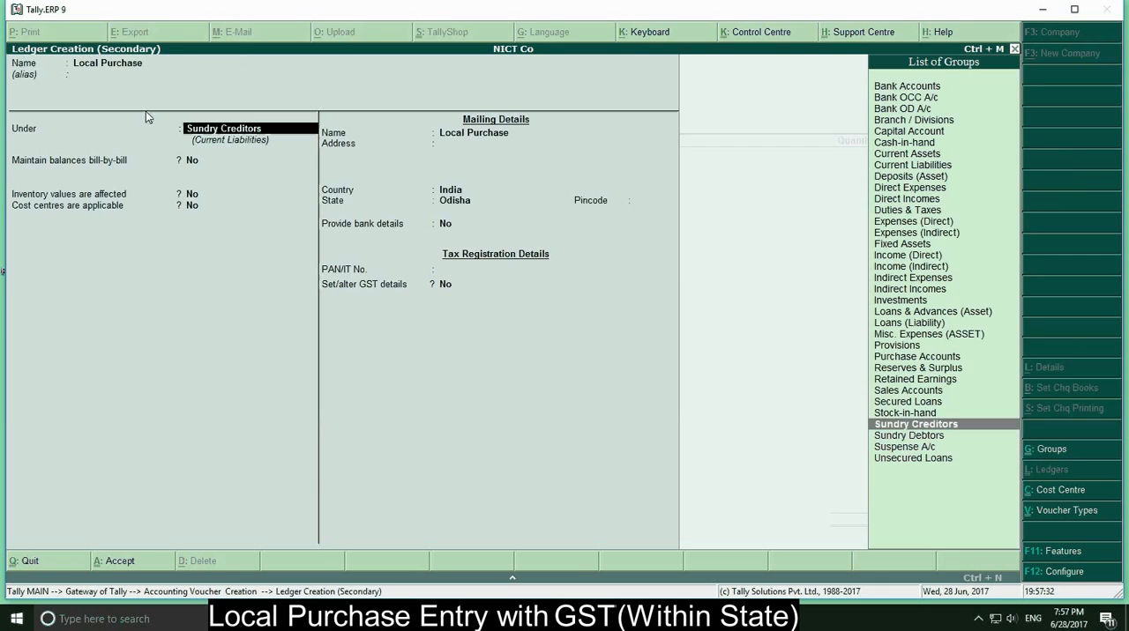
Place the Local Purchase ledger under Purchase Accounts and set its cost centres applicability to No
{"action": "type", "text": "P"}
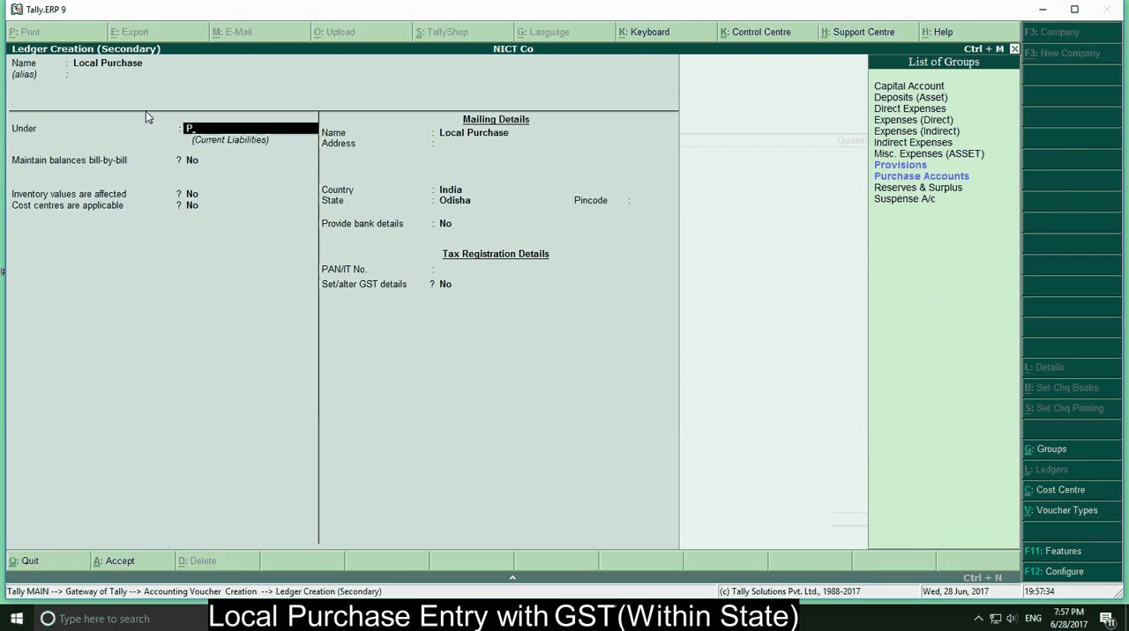
{"action": "type", "text": "u"}
{"action": "key", "text": "Return"}
{"action": "key", "text": "Return"}
{"action": "key", "text": "Return"}
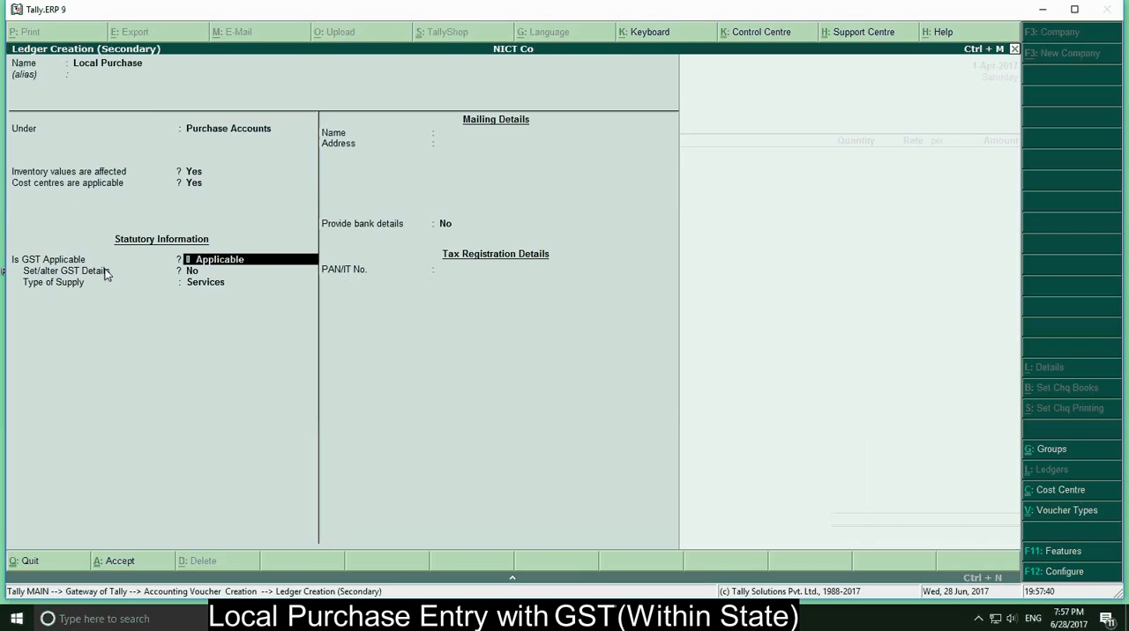
{"action": "key", "text": "Up"}
{"action": "key", "text": "Up"}
{"action": "key", "text": "Down"}
{"action": "type", "text": "n"}
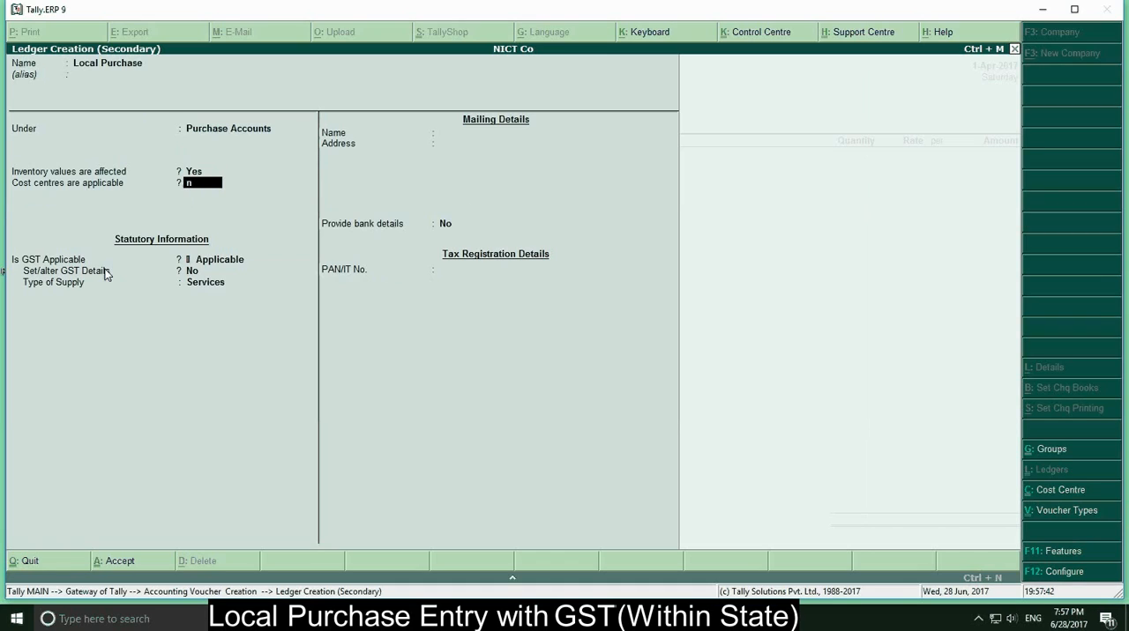
{"action": "key", "text": "Return"}
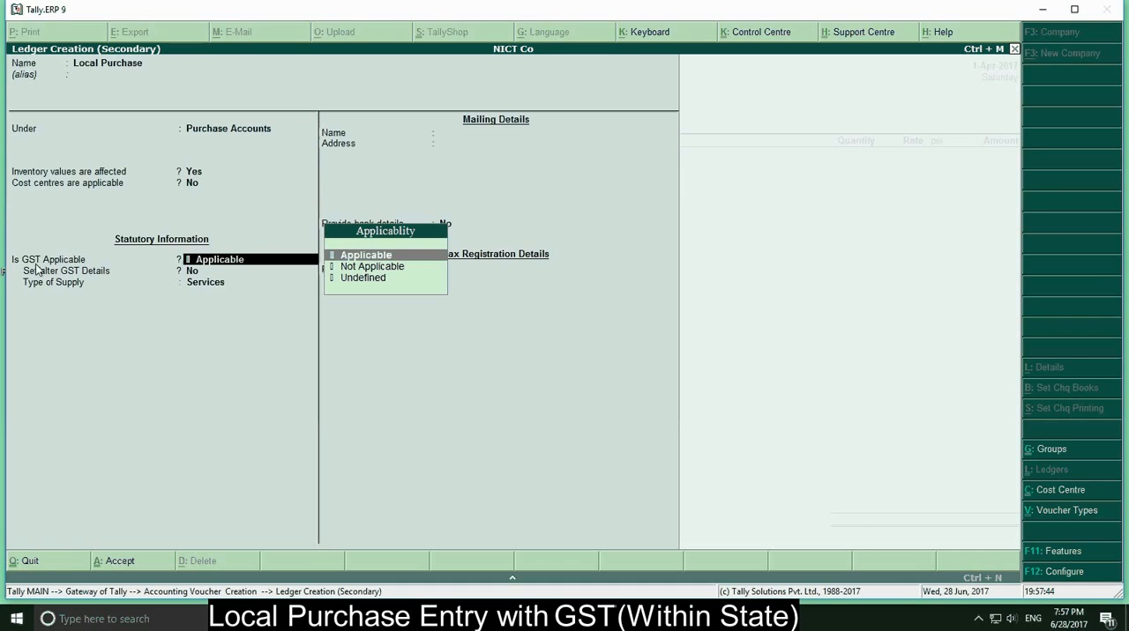
Keep GST applicable for the Local Purchase ledger and set the nature of transaction in its GST details to Purchase Taxable
{"action": "key", "text": "Return"}
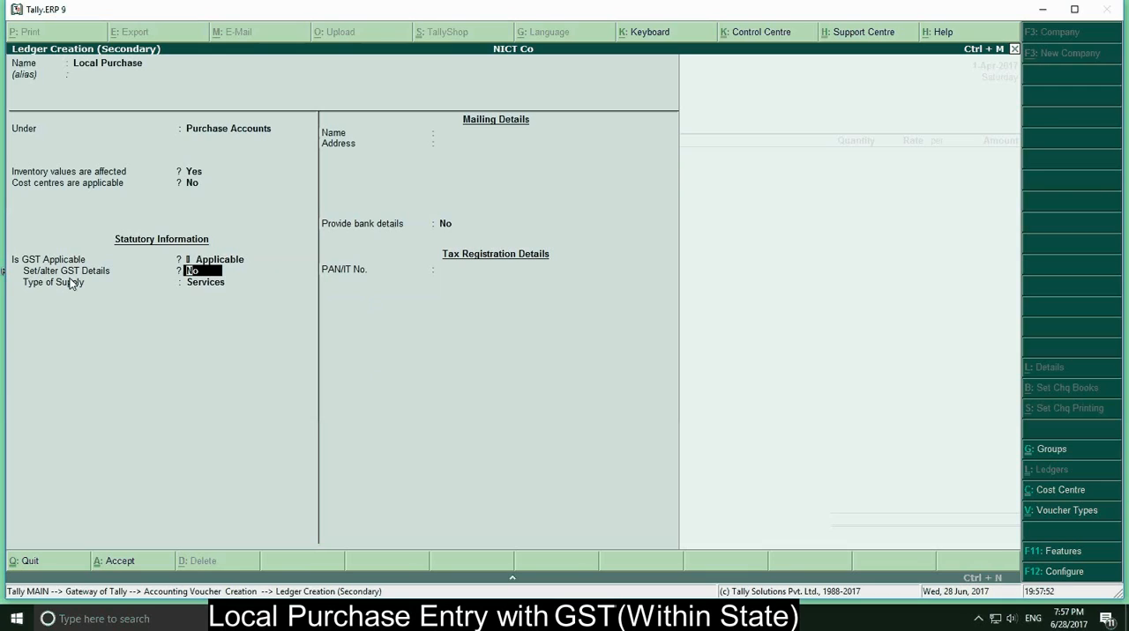
{"action": "type", "text": "y"}
{"action": "key", "text": "Return"}
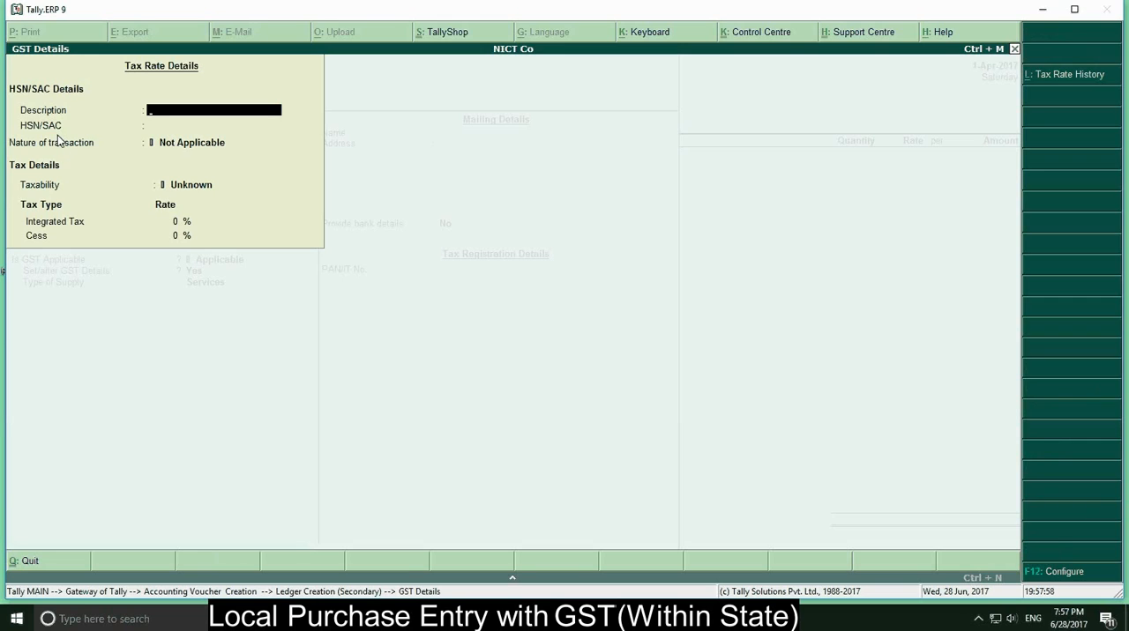
{"action": "key", "text": "Return"}
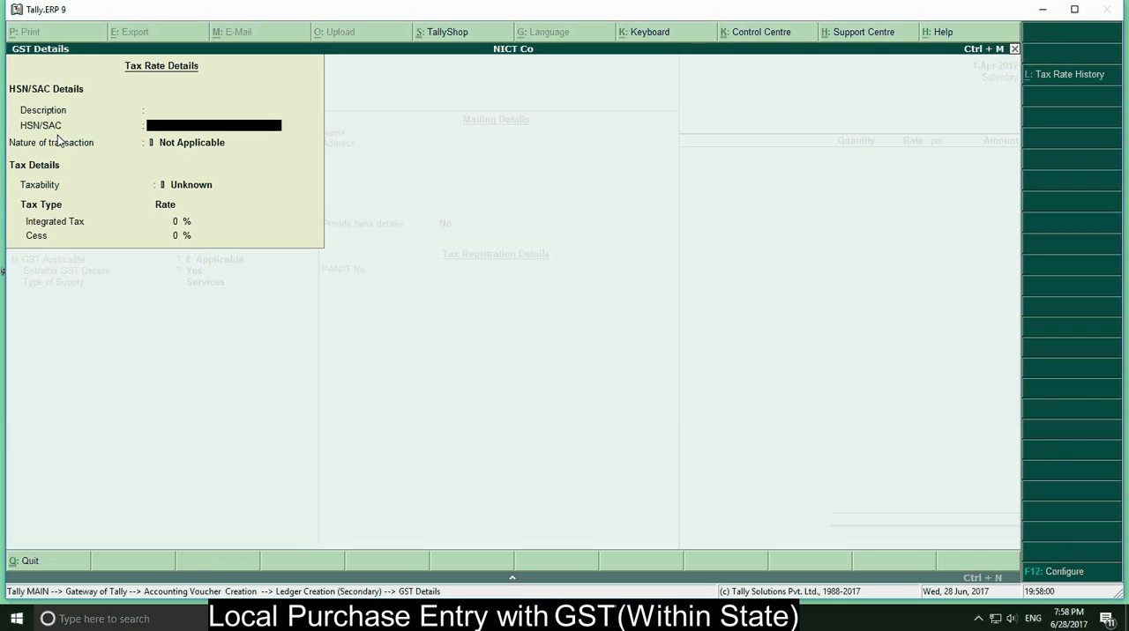
{"action": "key", "text": "Return"}
{"action": "key", "text": "Down"}
{"action": "key", "text": "Down"}
{"action": "key", "text": "Down"}
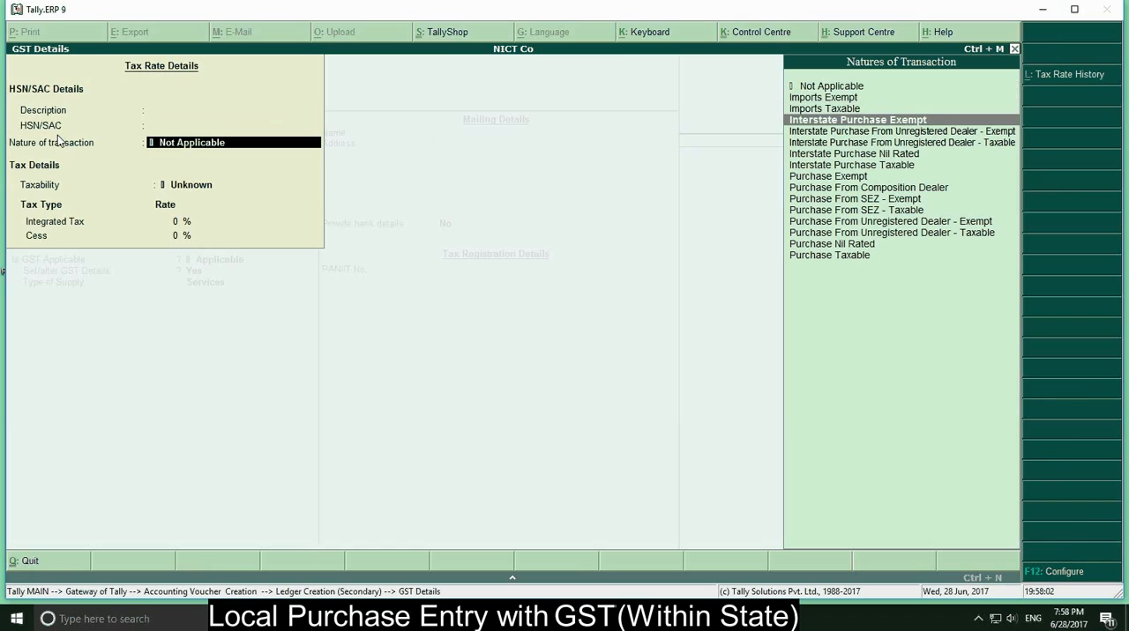
{"action": "key", "text": "Down"}
{"action": "key", "text": "Down"}
{"action": "key", "text": "Down"}
{"action": "key", "text": "Down"}
{"action": "key", "text": "Down"}
{"action": "key", "text": "Down"}
{"action": "key", "text": "Down"}
{"action": "key", "text": "Down"}
{"action": "key", "text": "Down"}
{"action": "key", "text": "Down"}
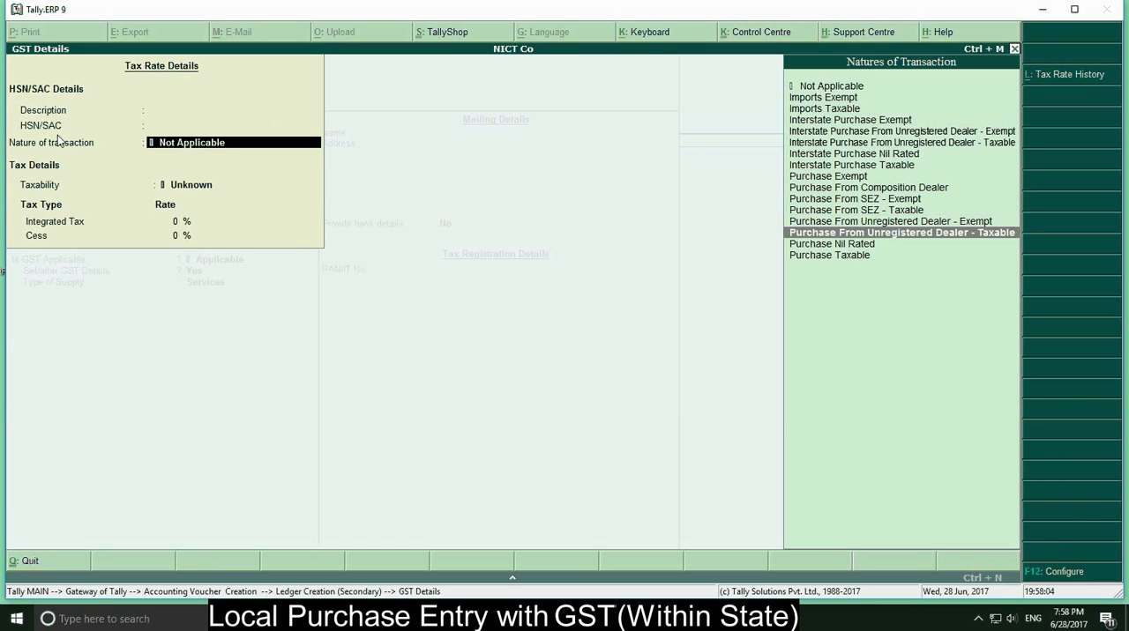
{"action": "key", "text": "Down"}
{"action": "key", "text": "Down"}
{"action": "key", "text": "Return"}
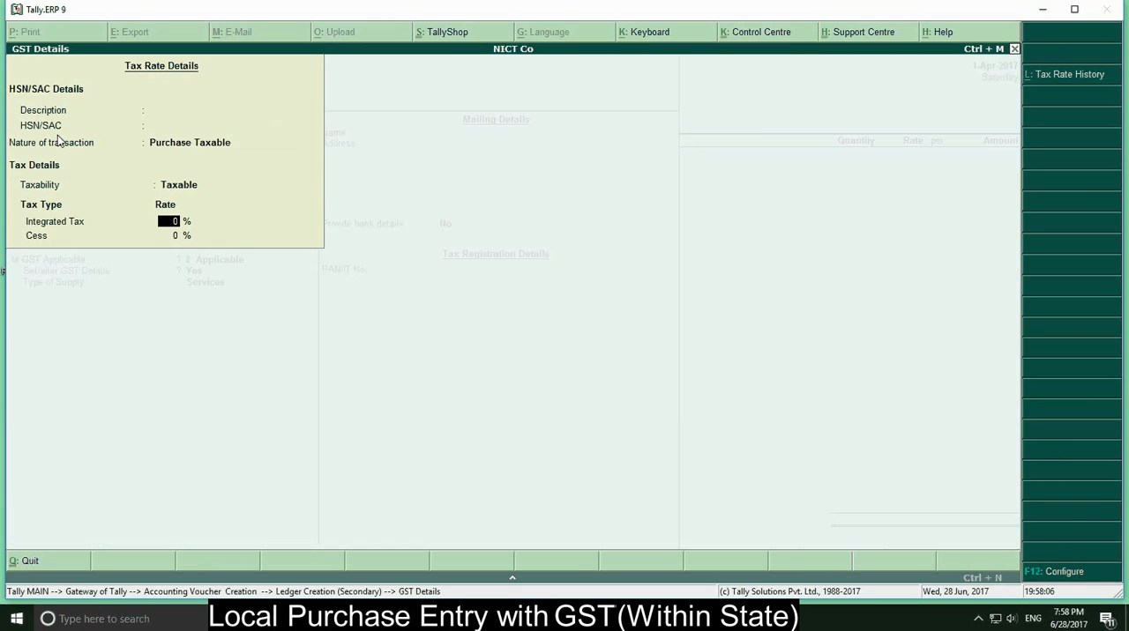
Set the ledger's Integrated Tax rate to 18% and accept its tax rate details
{"action": "type", "text": "18"}
{"action": "key", "text": "Return"}
{"action": "key", "text": "Return"}
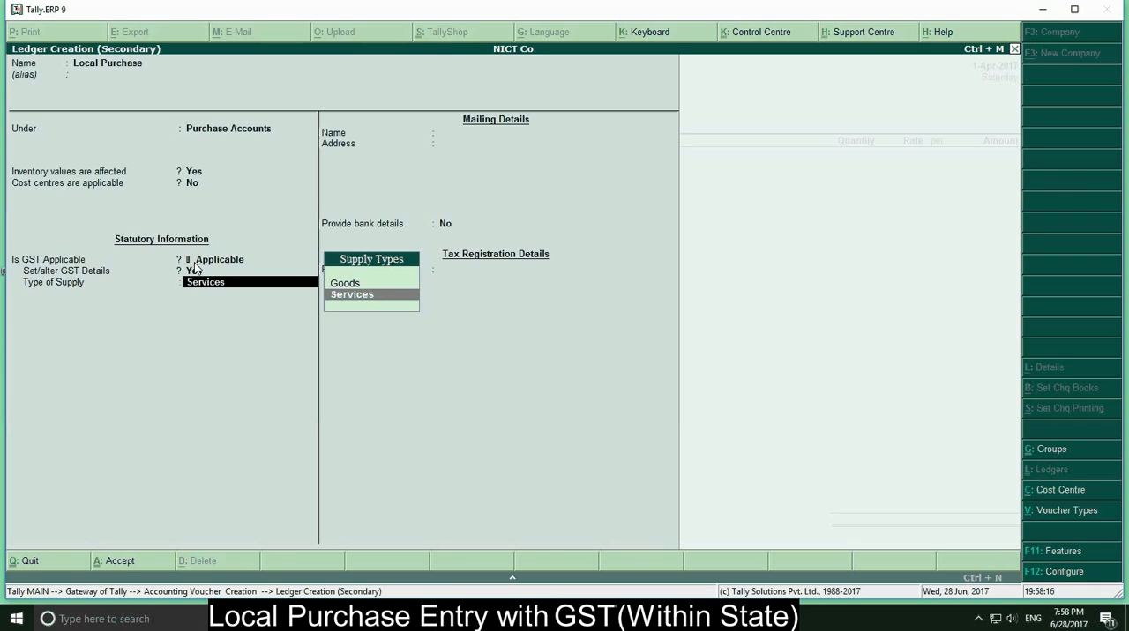
Set the Local Purchase ledger's type of supply to Goods and save the ledger
{"action": "key", "text": "Up"}
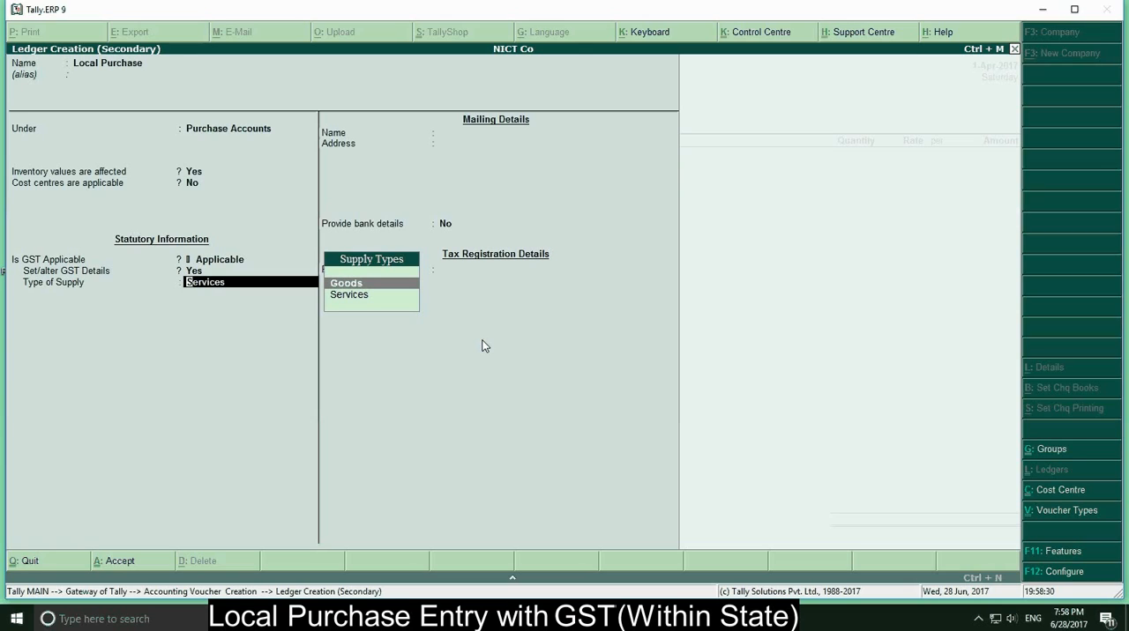
{"action": "key", "text": "Return"}
{"action": "key", "text": "Return"}
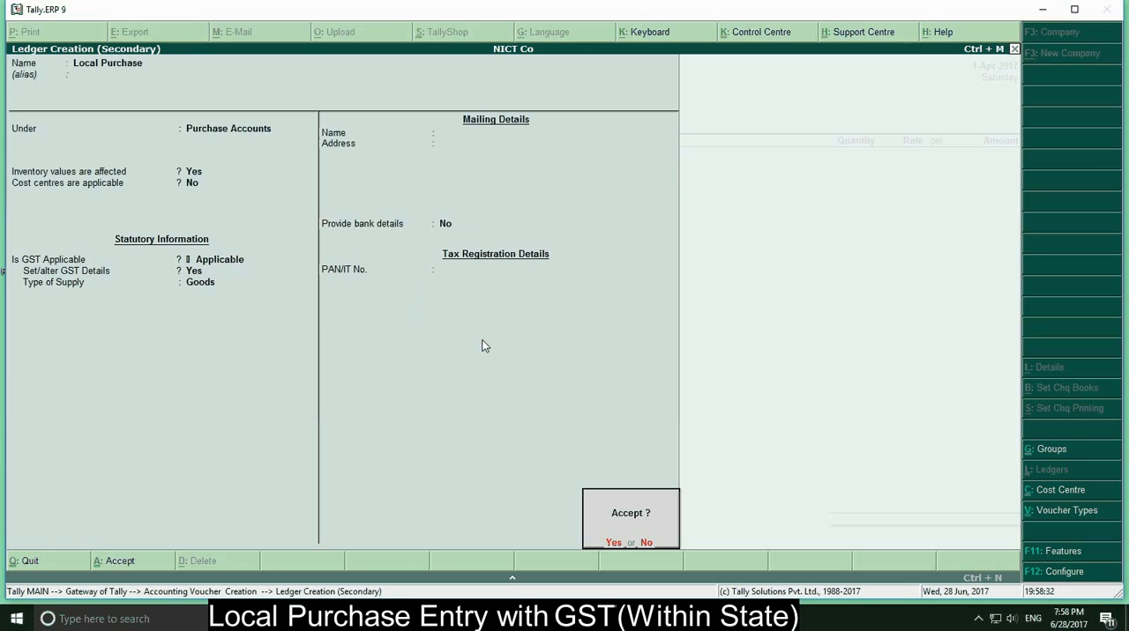
{"action": "key", "text": "Return"}
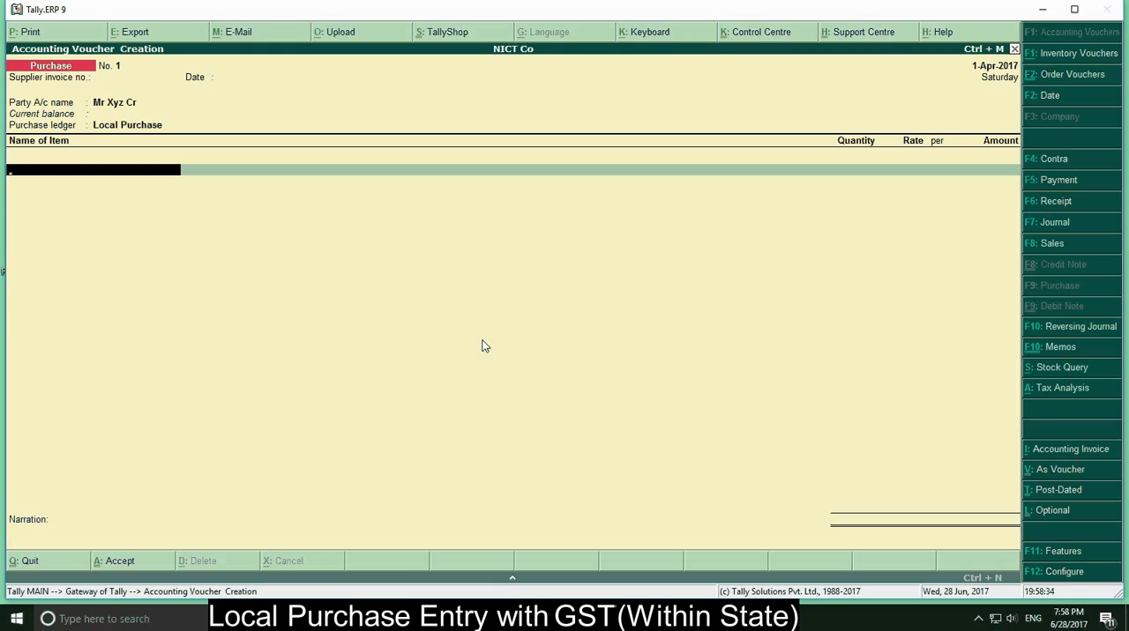
Create a new stock item named Item from the voucher's item line and keep it under the Primary group
{"action": "key", "text": "alt+c"}
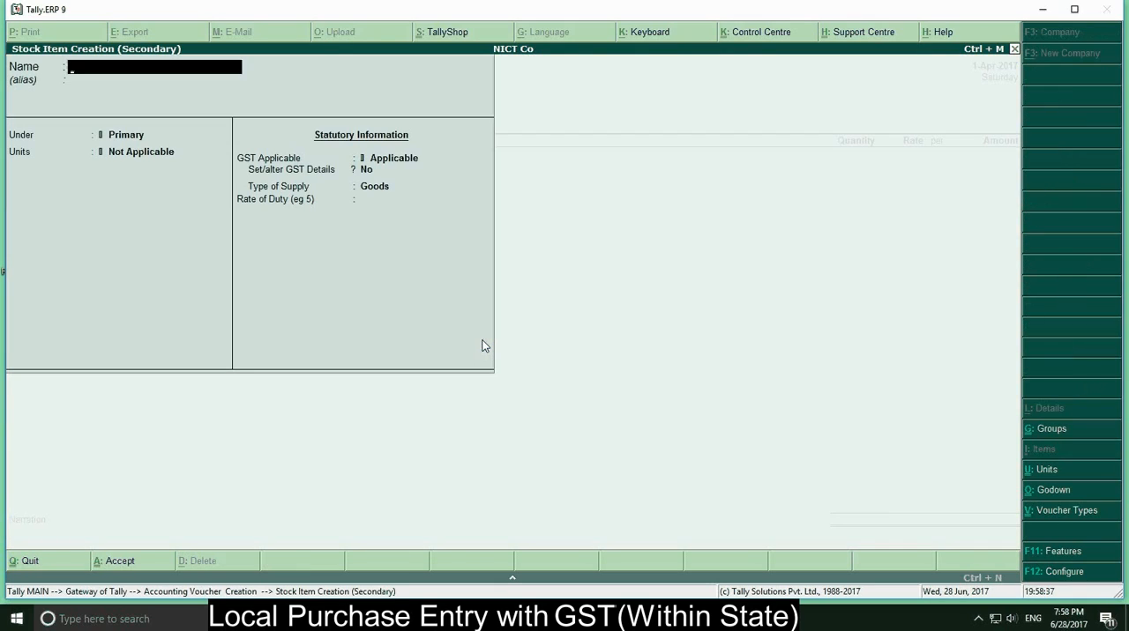
{"action": "type", "text": "Itema"}
{"action": "key", "text": "BackSpace"}
{"action": "key", "text": "Return"}
{"action": "key", "text": "Return"}
{"action": "key", "text": "Return"}
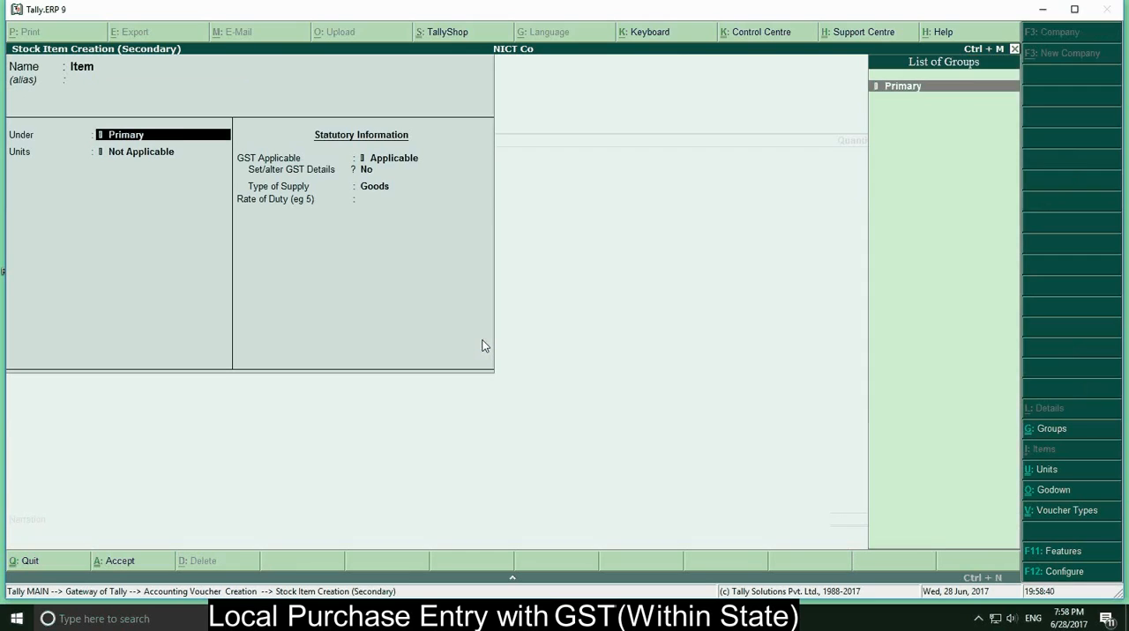
Create a simple unit with the symbol pcs and 0 decimal places for the item, keeping GST applicable
{"action": "type", "text": "pcs"}
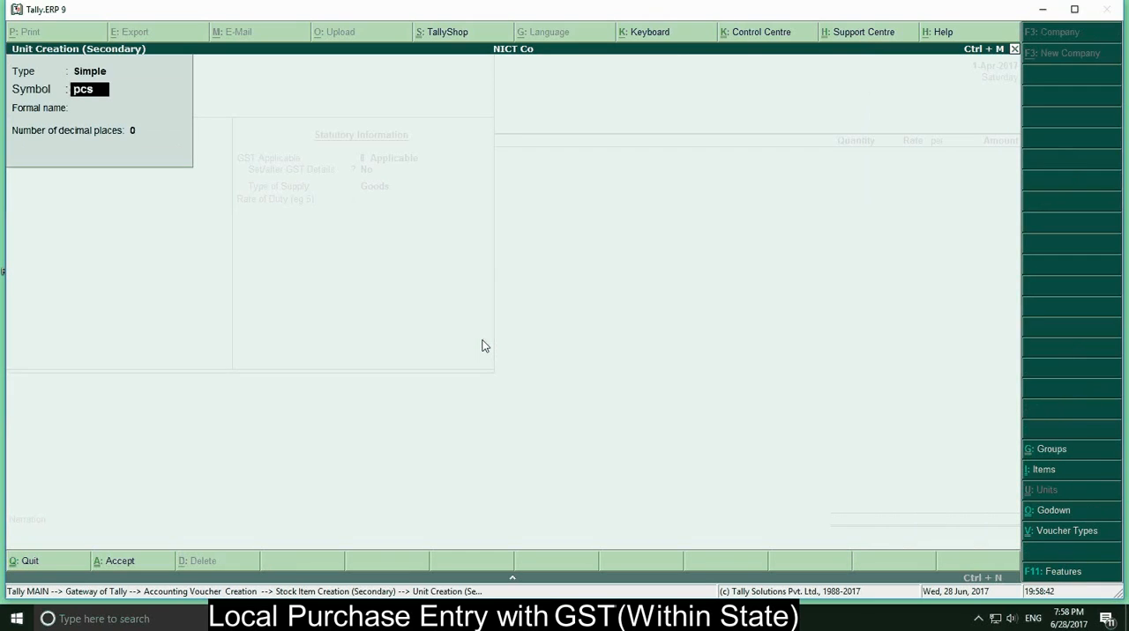
{"action": "key", "text": "Return"}
{"action": "key", "text": "Return"}
{"action": "key", "text": "Return"}
{"action": "key", "text": "Return"}
Keep the item's supply type as Goods, set its rate of duty to 0 and save the stock item
{"action": "key", "text": "Return"}
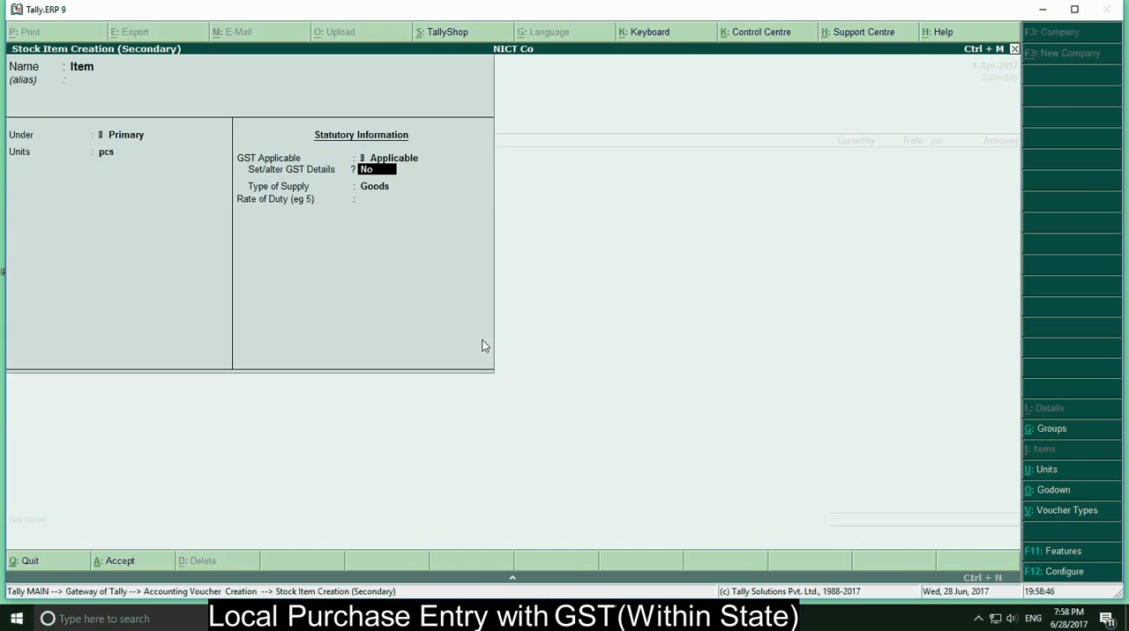
{"action": "key", "text": "Return"}
{"action": "key", "text": "Return"}
{"action": "type", "text": "0"}
{"action": "key", "text": "Return"}
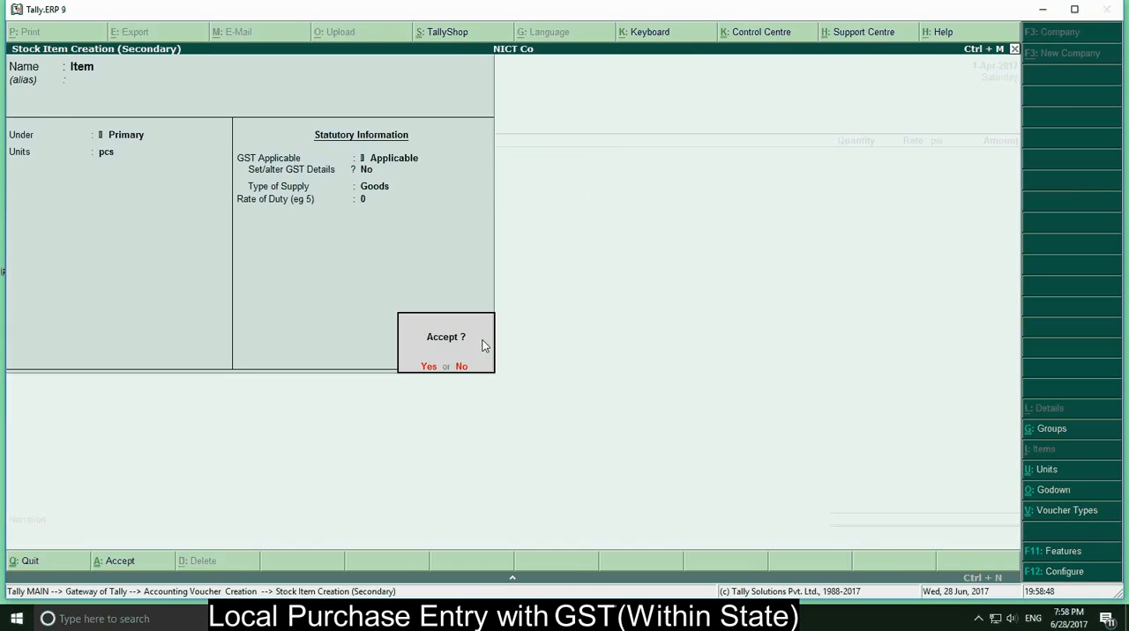
{"action": "key", "text": "Return"}
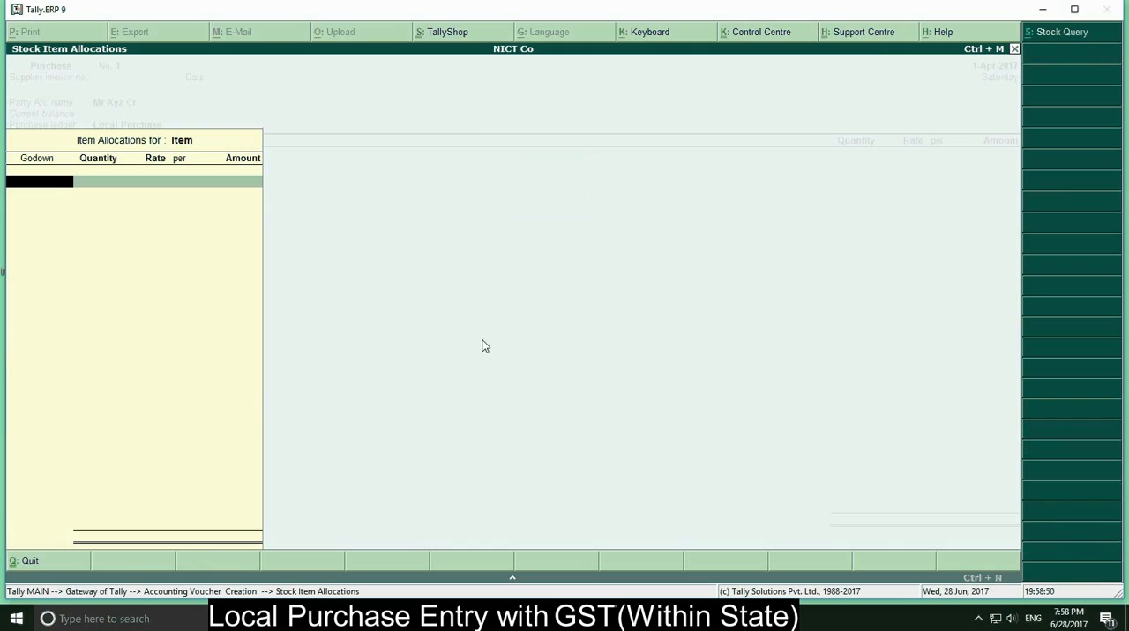
Allocate 10 pcs of the item to Main Location at a rate of 4500 per pcs and finish the voucher's item lines
{"action": "key", "text": "Return"}
{"action": "type", "text": "10"}
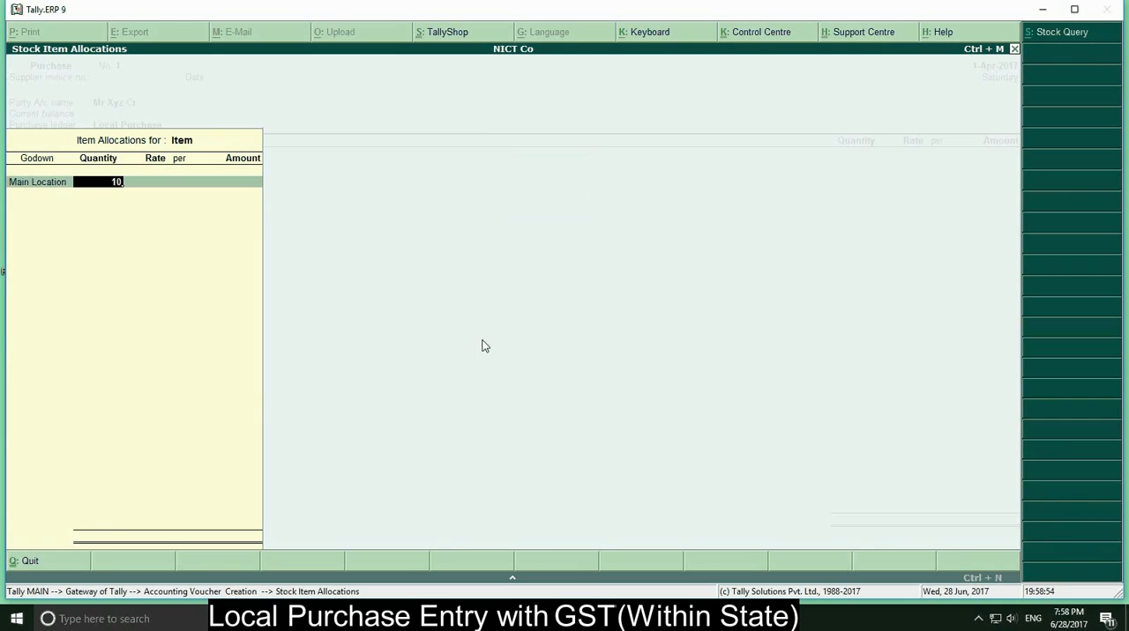
{"action": "key", "text": "Return"}
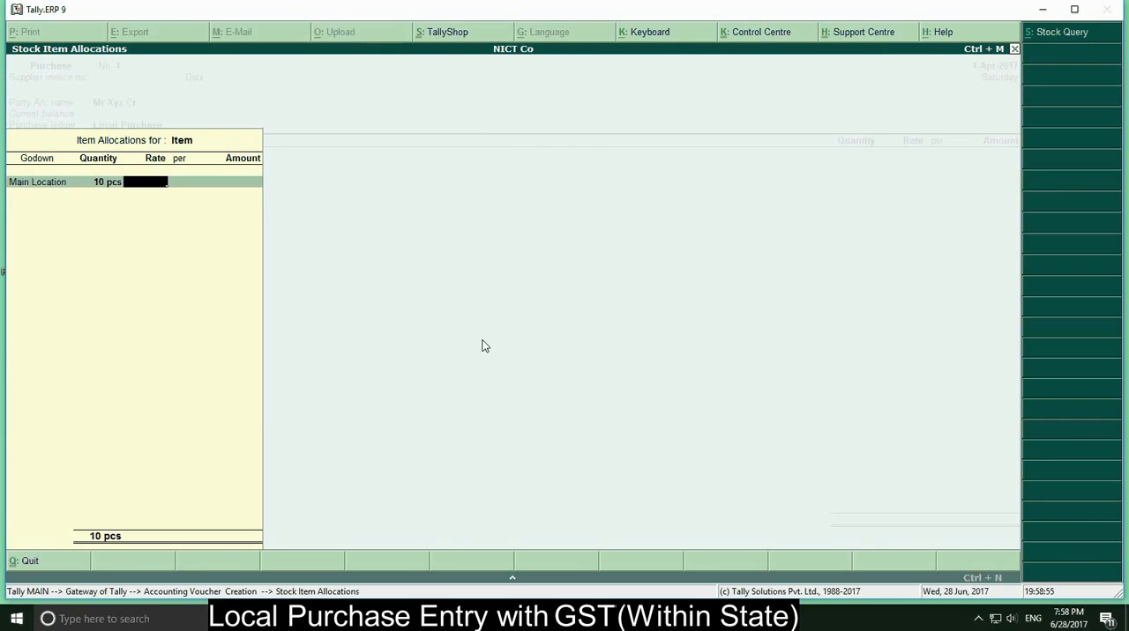
{"action": "type", "text": "4500"}
{"action": "key", "text": "Return"}
{"action": "key", "text": "Return"}
{"action": "key", "text": "Return"}
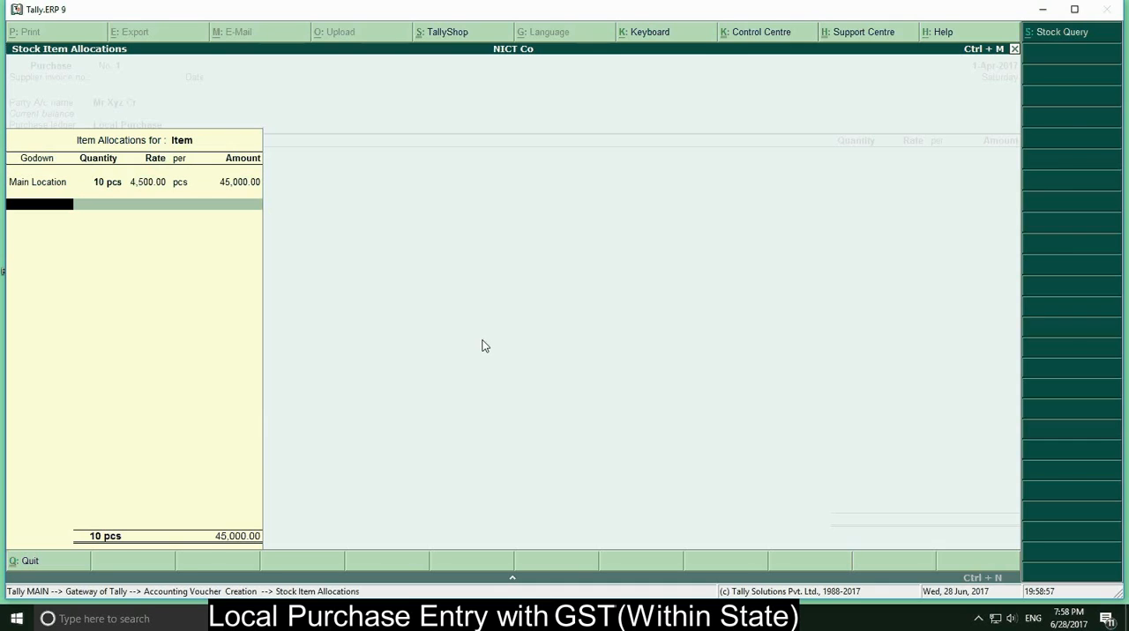
{"action": "key", "text": "Return"}
{"action": "key", "text": "Return"}
{"action": "key", "text": "Return"}
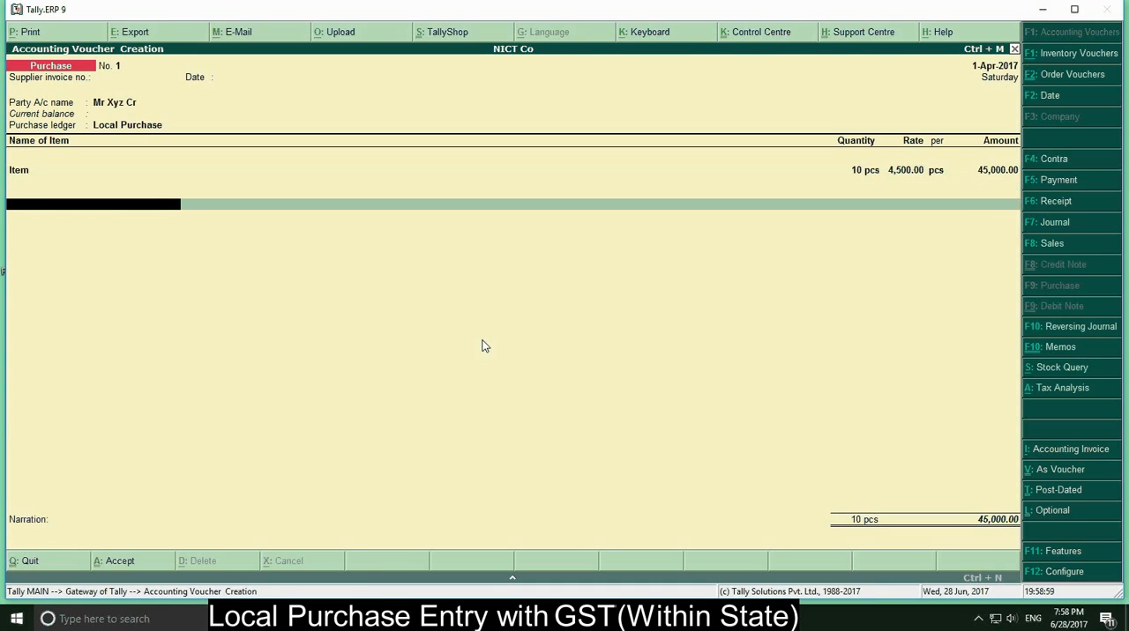
Create a new ledger named CGST for the voucher's tax line and place it under Duties & Taxes
{"action": "key", "text": "alt+c"}
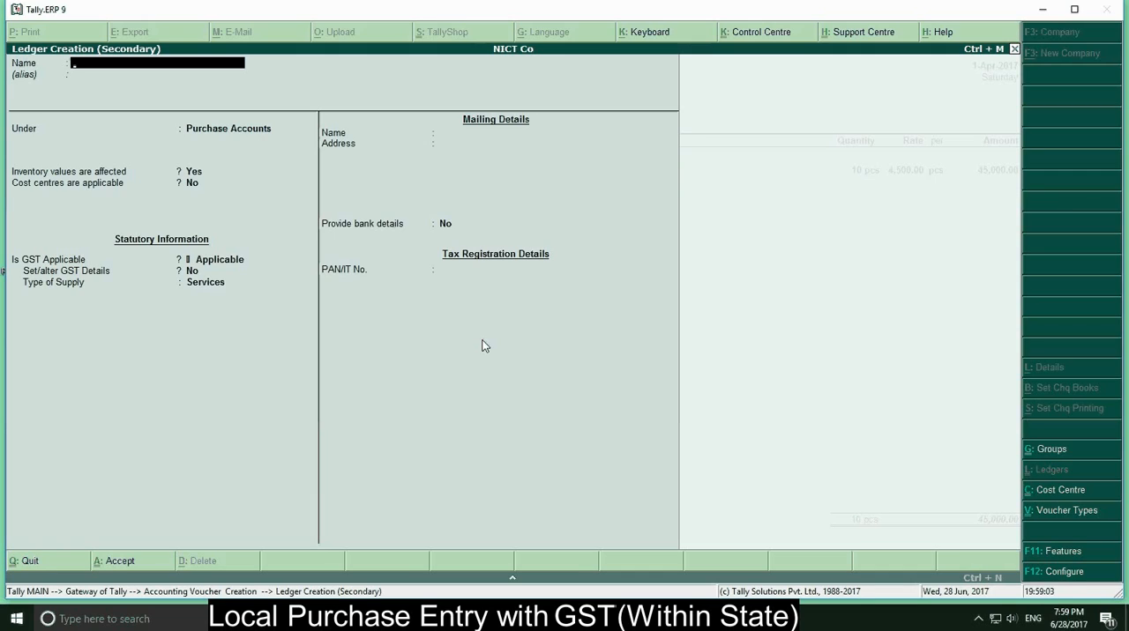
{"action": "type", "text": "CGS"}
{"action": "key", "text": "Return"}
{"action": "key", "text": "Return"}
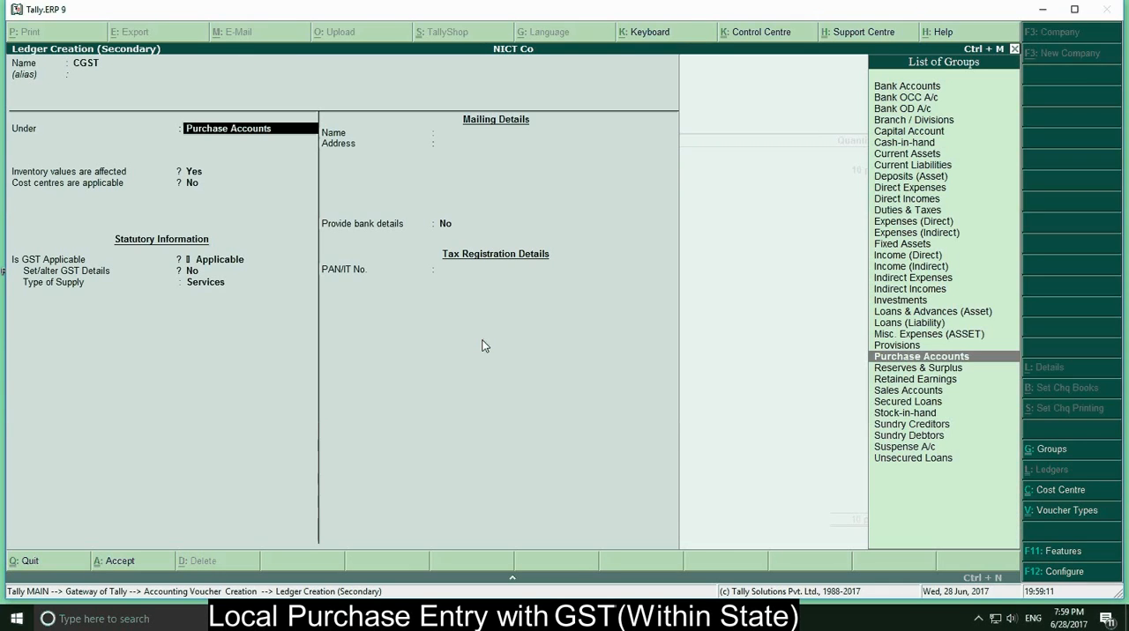
{"action": "type", "text": "D"}
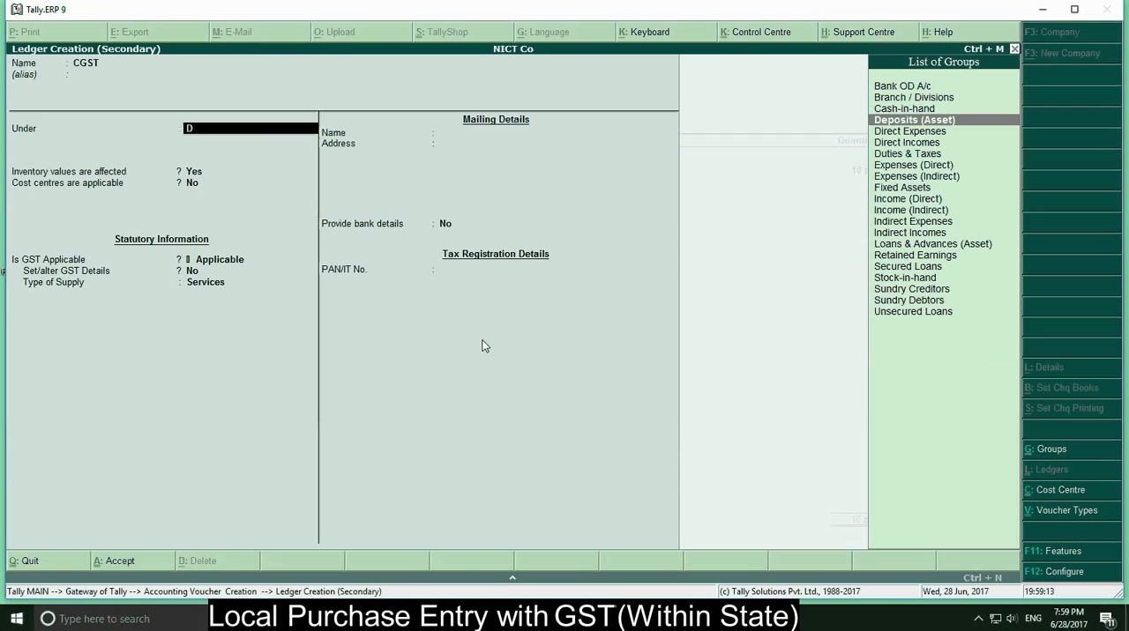
{"action": "type", "text": "u"}
{"action": "key", "text": "Return"}
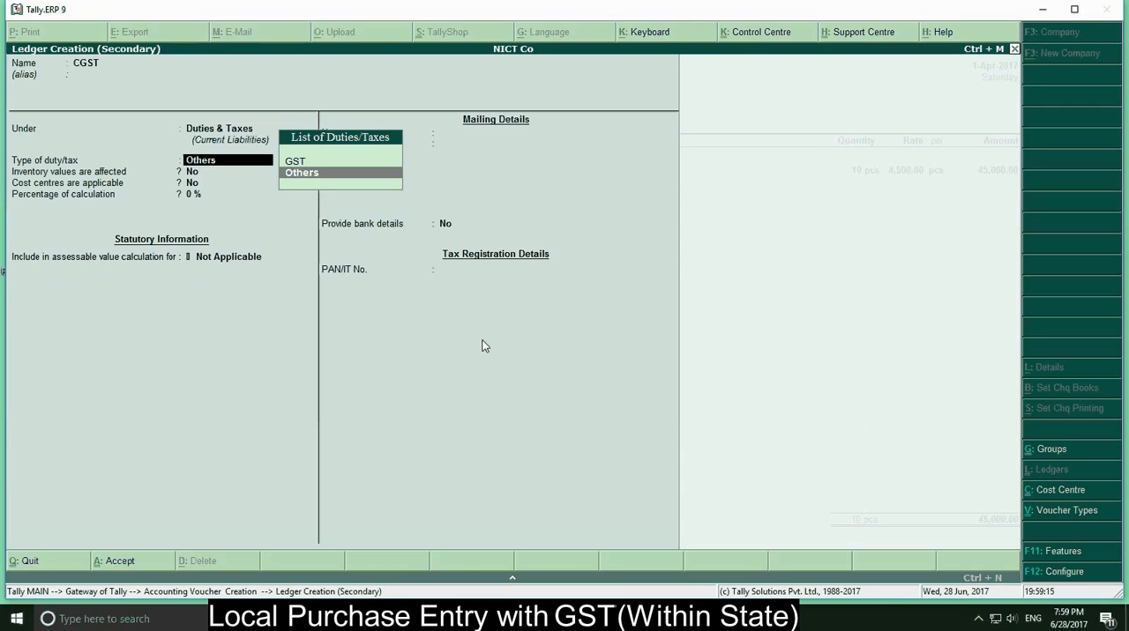
Set the CGST ledger's duty type to GST and its tax type to Central Tax, and save it with the remaining defaults
{"action": "key", "text": "Up"}
{"action": "key", "text": "Return"}
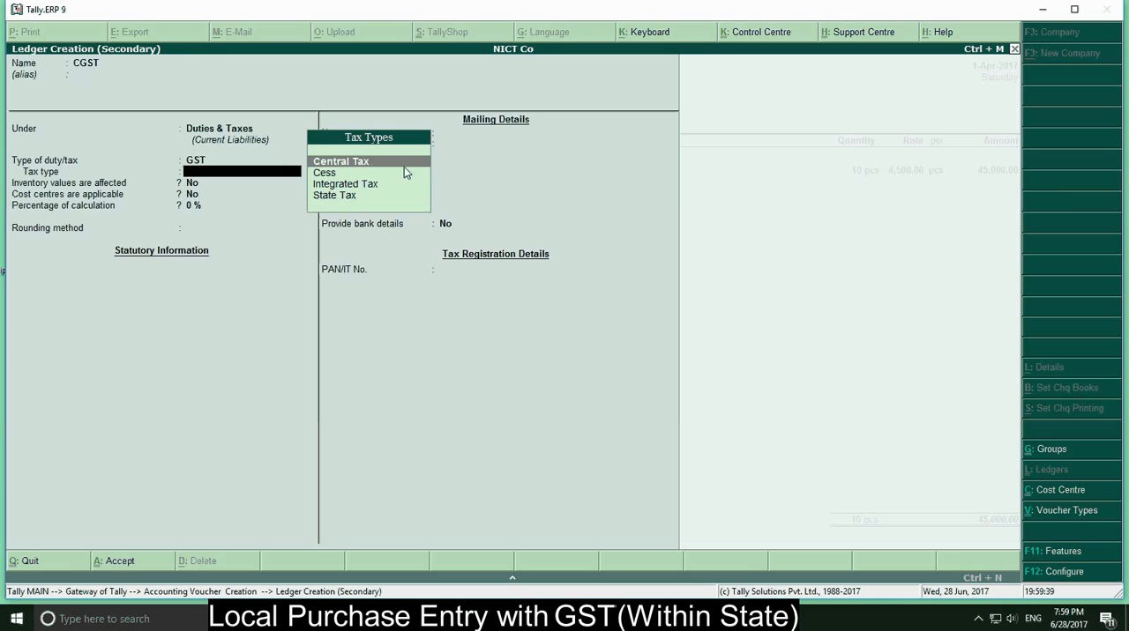
{"action": "key", "text": "Return"}
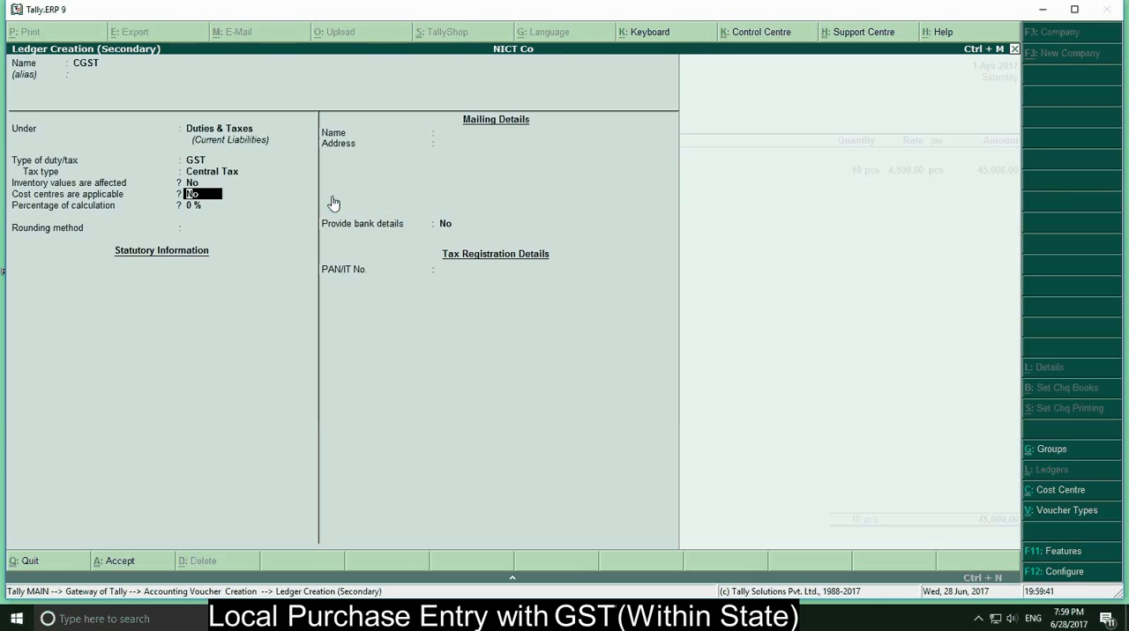
{"action": "key", "text": "Return"}
{"action": "key", "text": "Return"}
{"action": "key", "text": "Return"}
{"action": "key", "text": "Return"}
{"action": "key", "text": "Return"}
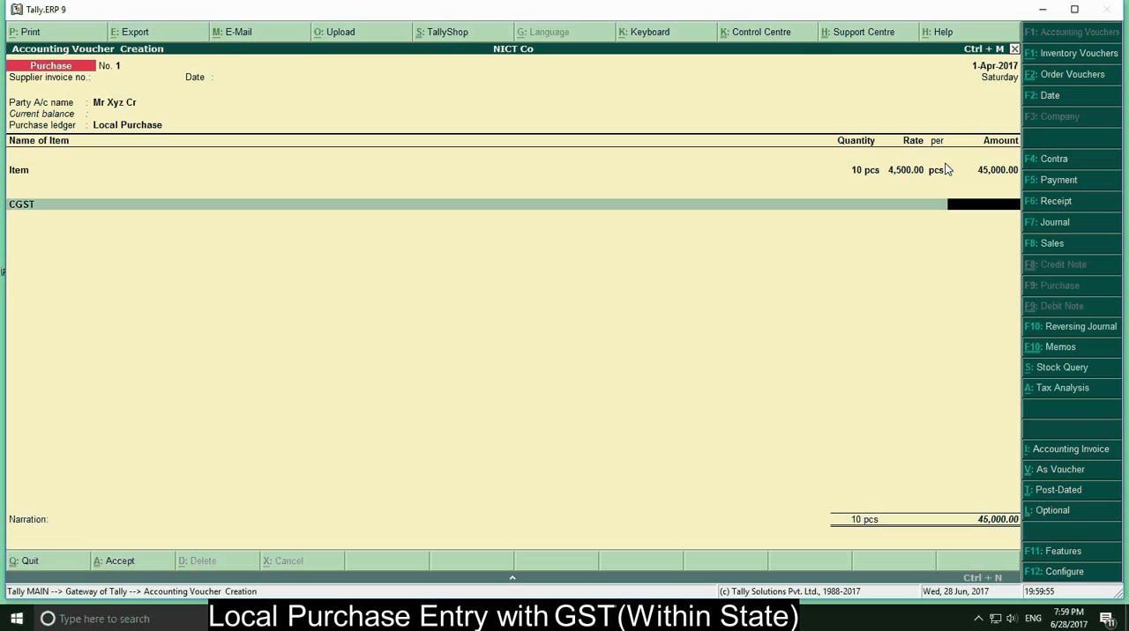
Change the voucher date to 1-Jul-2017 and accept the calculated CGST amount
{"action": "key", "text": "F2"}
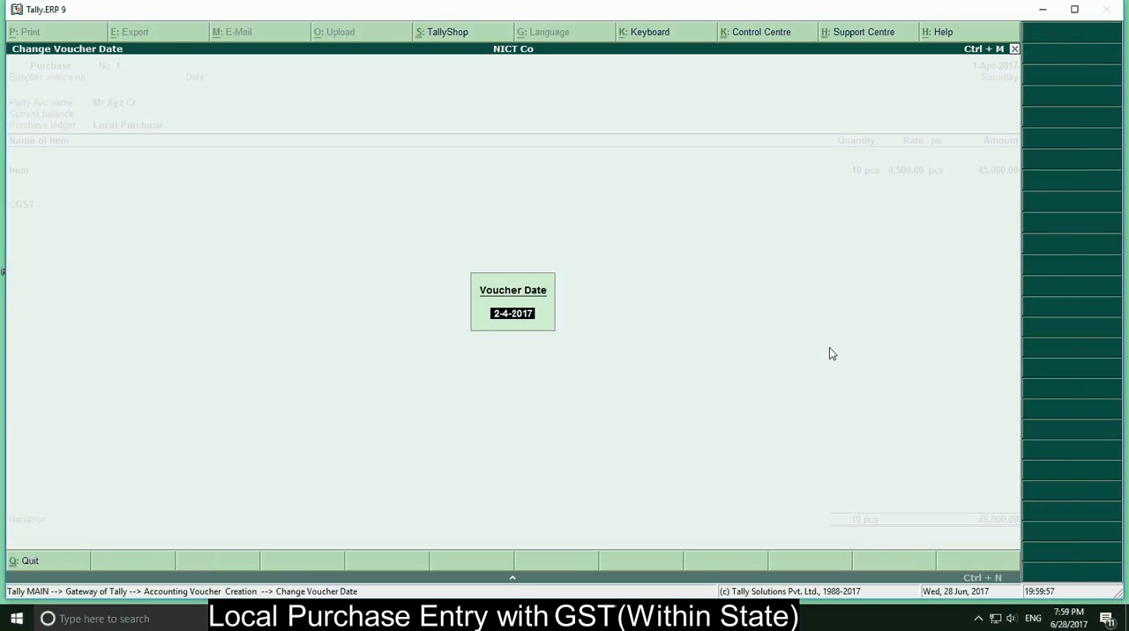
{"action": "type", "text": "1-7"}
{"action": "key", "text": "Return"}
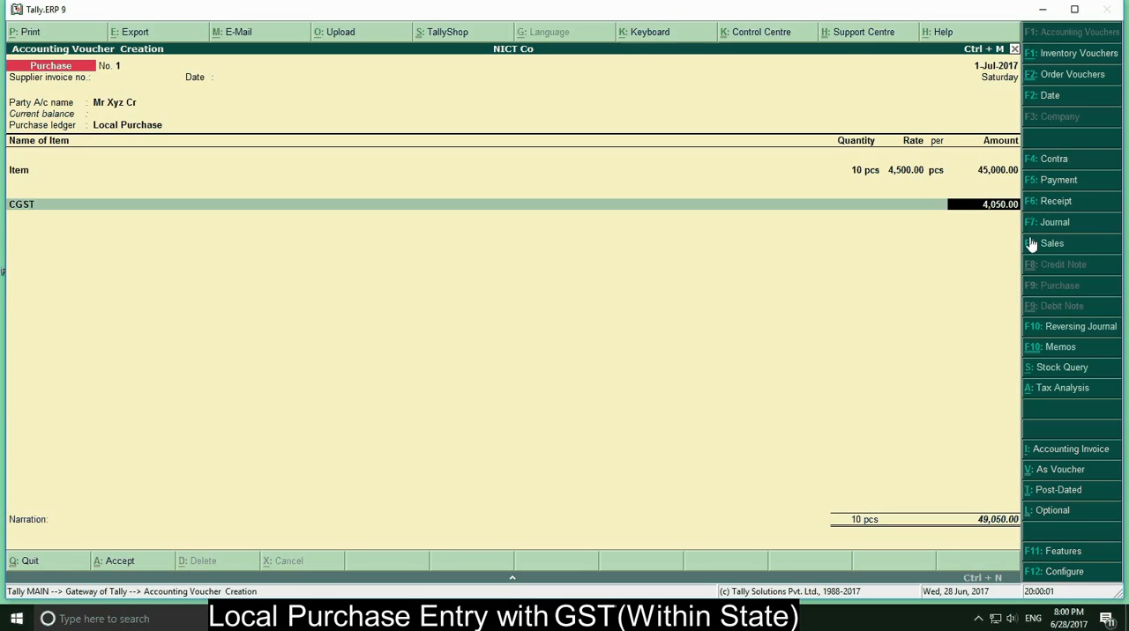
{"action": "key", "text": "Return"}
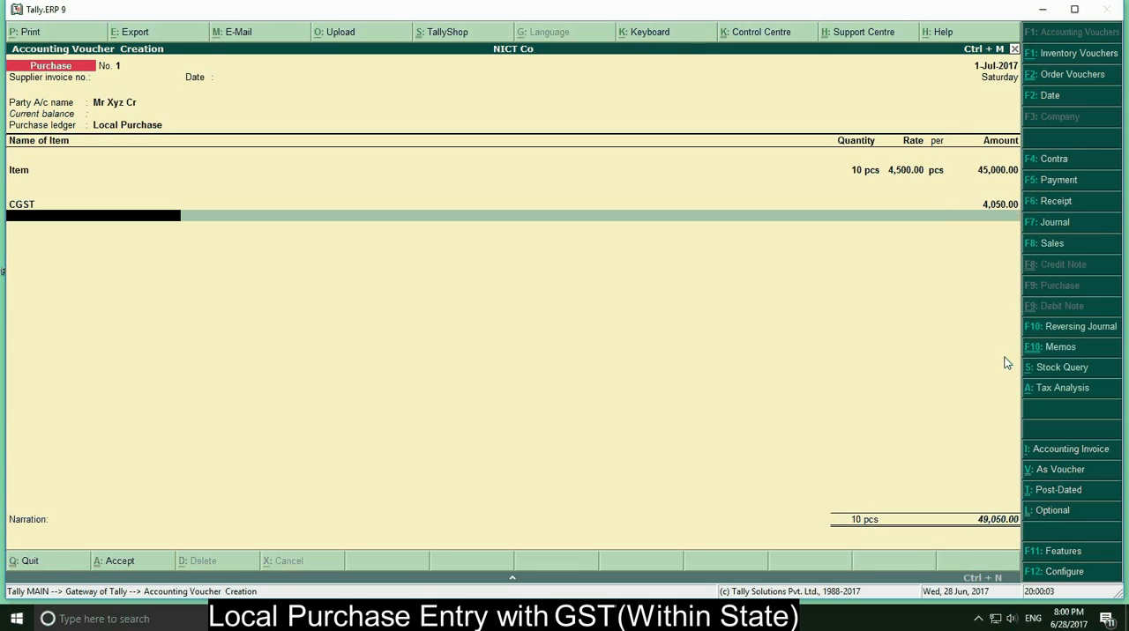
Create another ledger named SGST for the voucher's second tax line, keeping it under Duties & Taxes
{"action": "key", "text": "alt+c"}
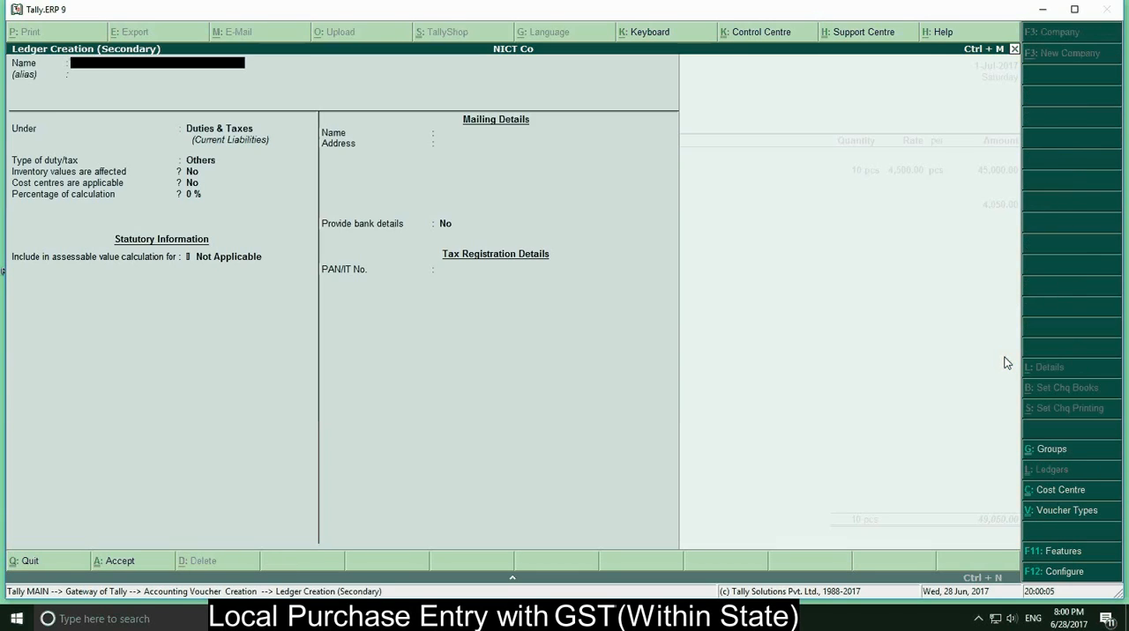
{"action": "type", "text": "SGST"}
{"action": "key", "text": "Return"}
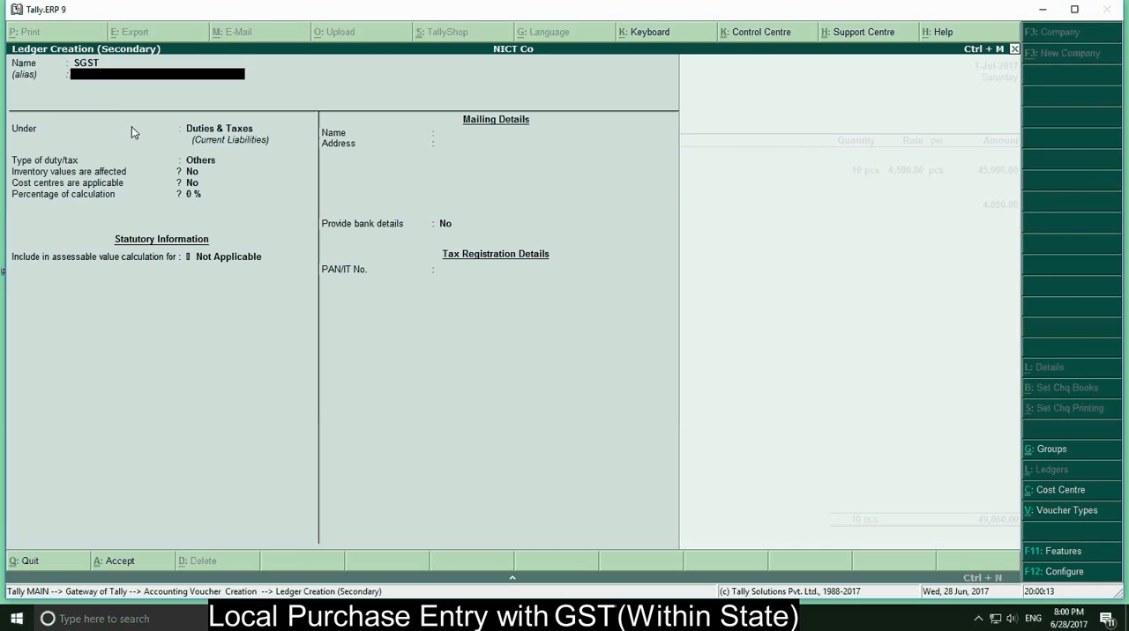
{"action": "key", "text": "Return"}
Set the SGST ledger's duty type to GST and its tax type to State Tax, and save it with the remaining defaults
{"action": "key", "text": "Return"}
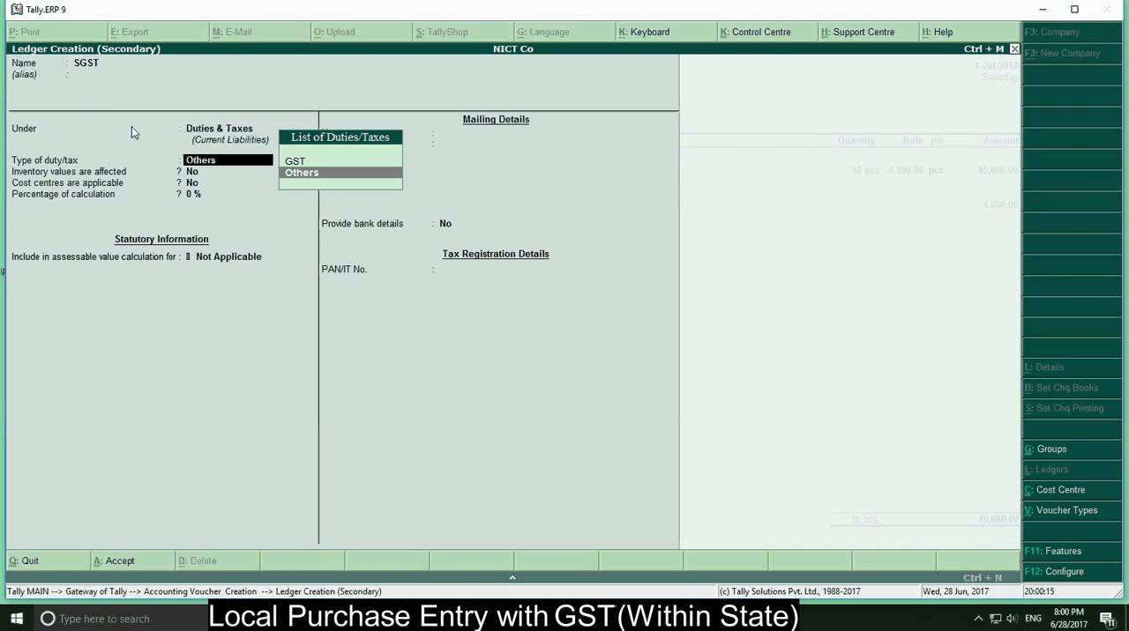
{"action": "key", "text": "Up"}
{"action": "key", "text": "Return"}
{"action": "key", "text": "Down"}
{"action": "key", "text": "Down"}
{"action": "key", "text": "Down"}
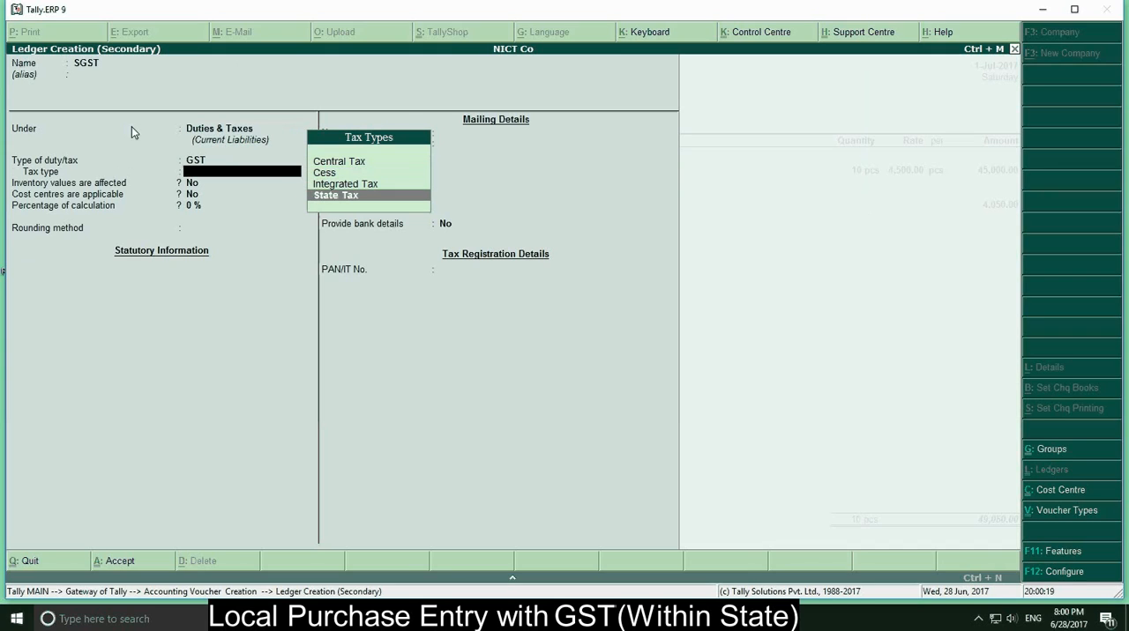
{"action": "key", "text": "Return"}
{"action": "key", "text": "Return"}
{"action": "key", "text": "Return"}
{"action": "key", "text": "Return"}
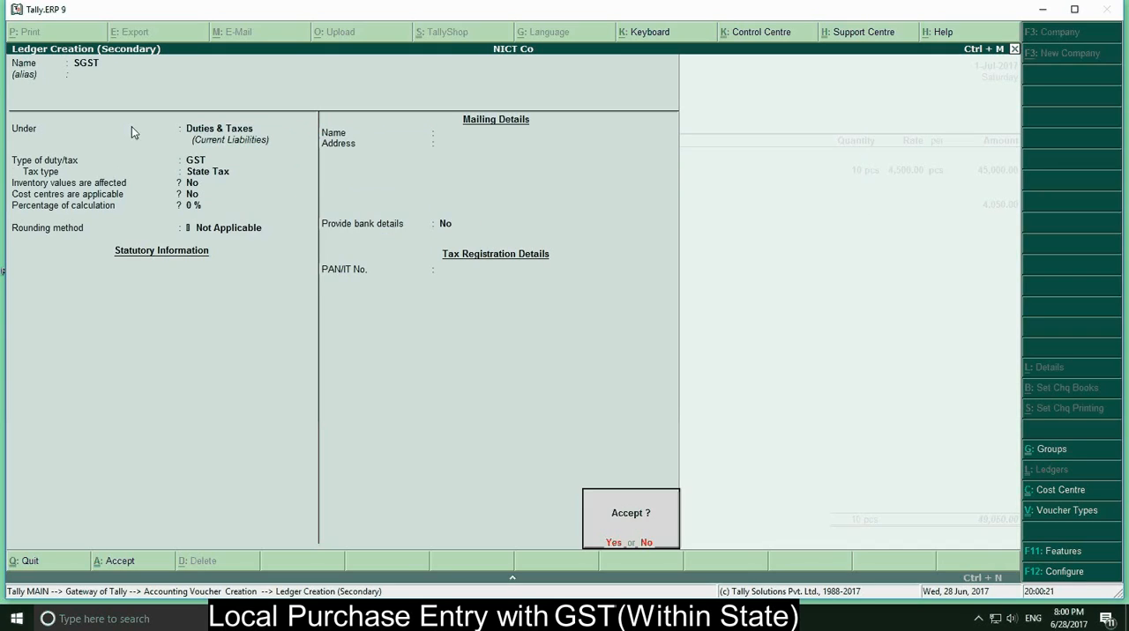
{"action": "key", "text": "Return"}
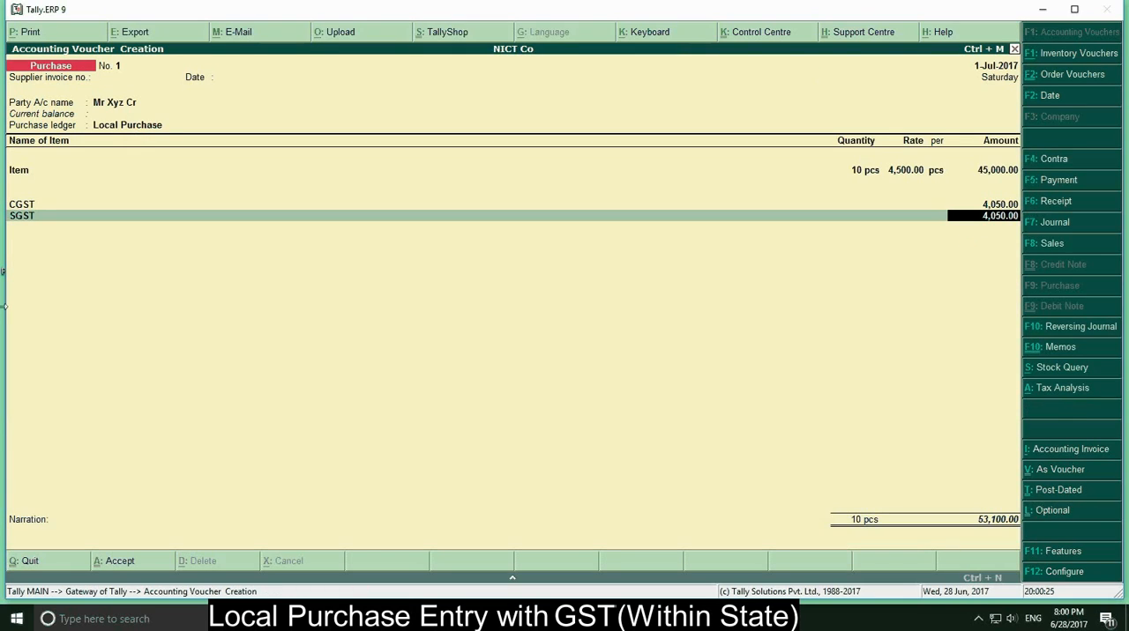
Review the voucher's tax analysis in detailed form to check the central and state tax breakdown, and return to the voucher
{"action": "left_click", "coordinate": [1053, 392]}
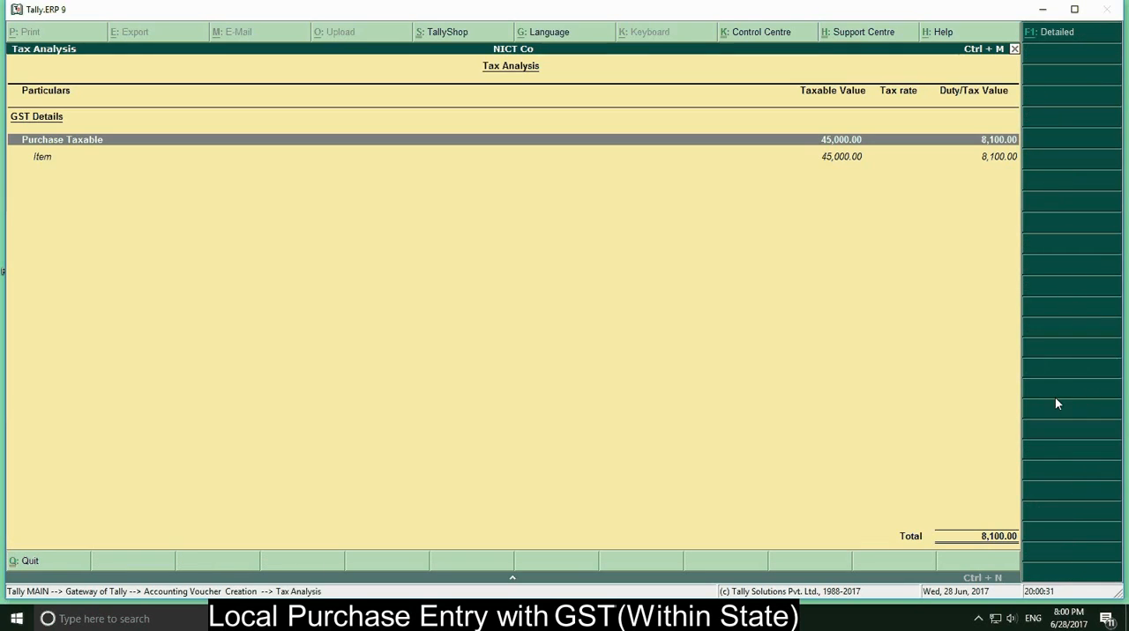
{"action": "key", "text": "alt+F1"}
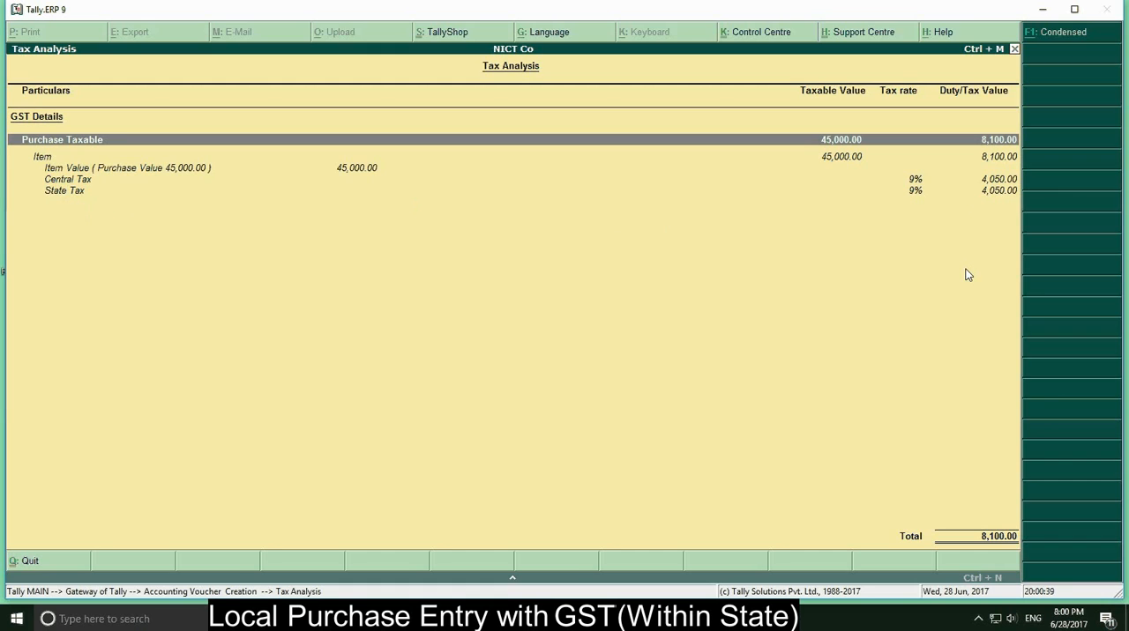
{"action": "key", "text": "Escape"}
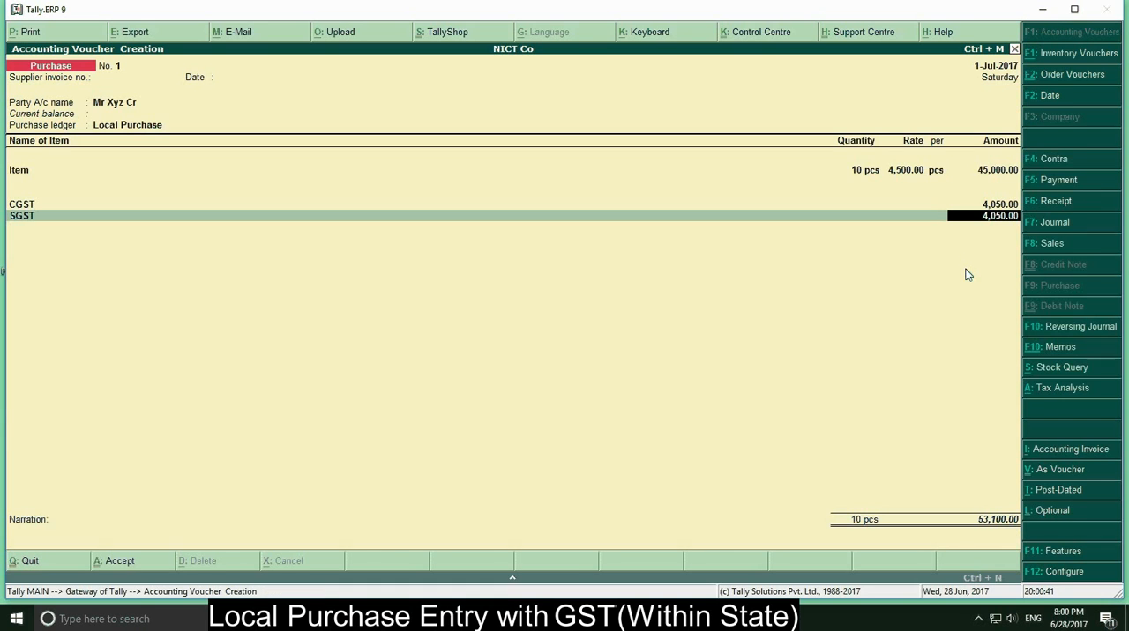
Accept the SGST amount, leave the narration blank and save the purchase voucher
{"action": "key", "text": "Return"}
{"action": "key", "text": "Return"}
{"action": "key", "text": "Return"}
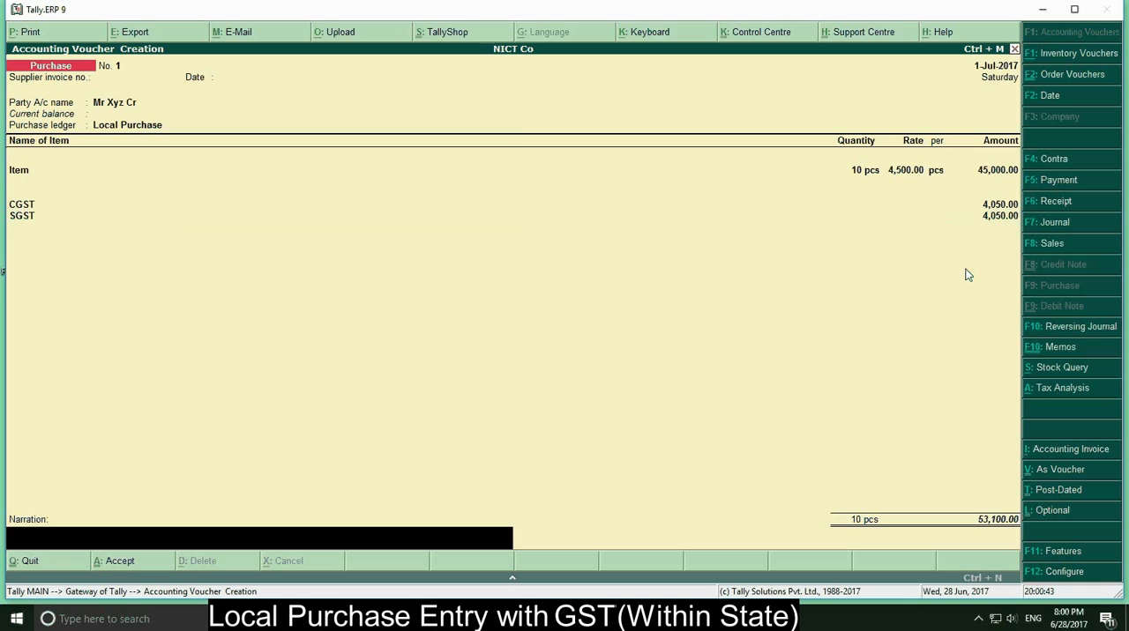
{"action": "key", "text": "Return"}
{"action": "key", "text": "Return"}
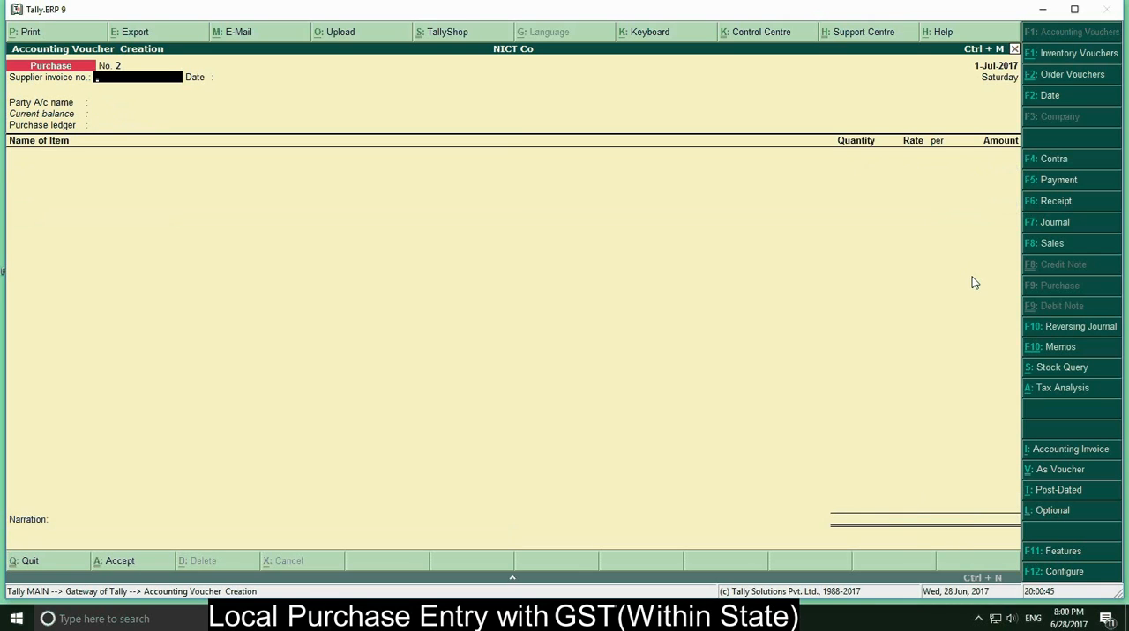